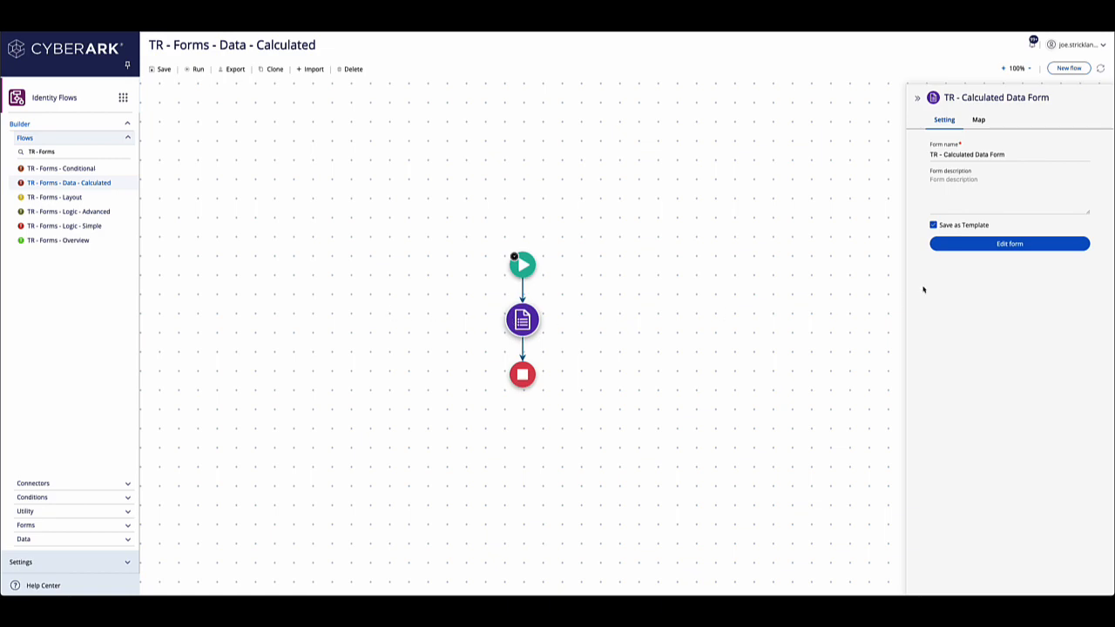
- Open the TR - Calculated Data Form for editing and view the choices offered by Select Option 1
click(1010, 245)
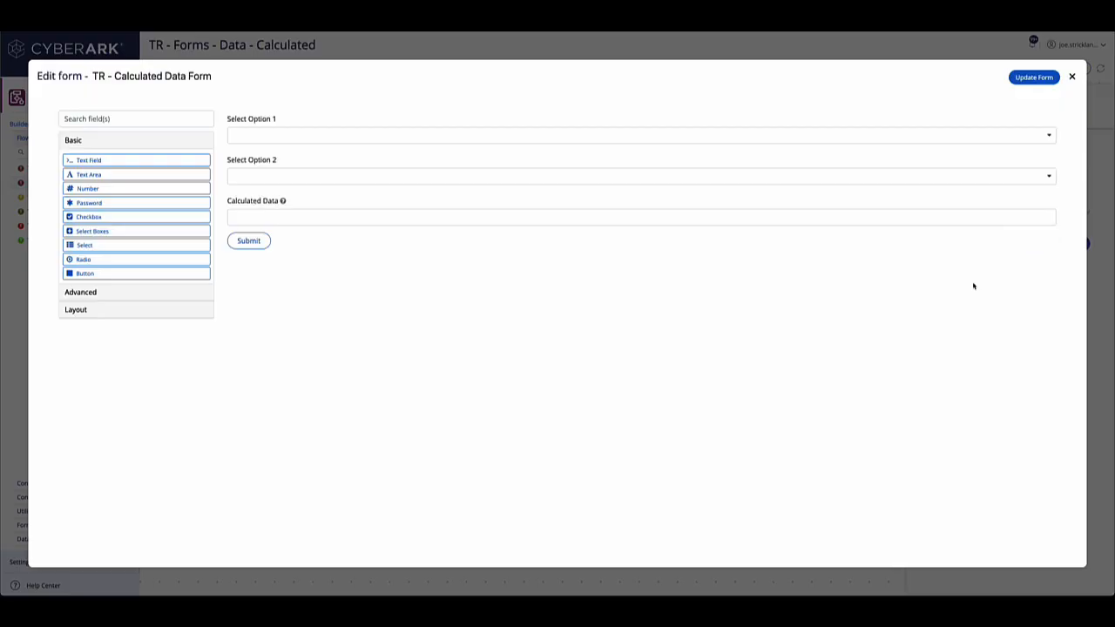
mouse_move(298, 217)
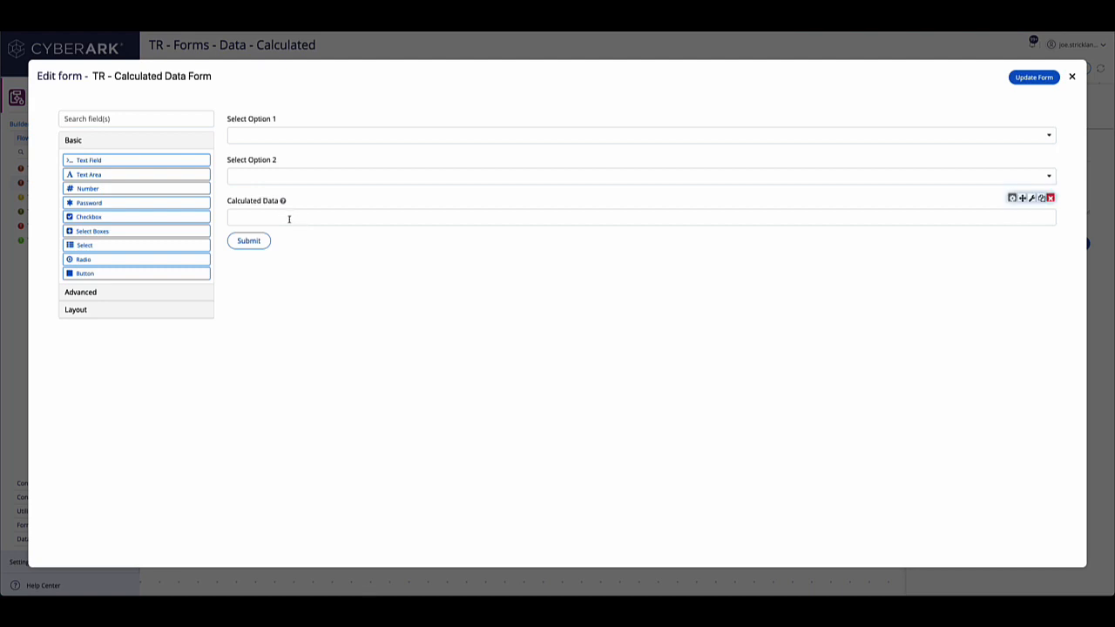
click(297, 138)
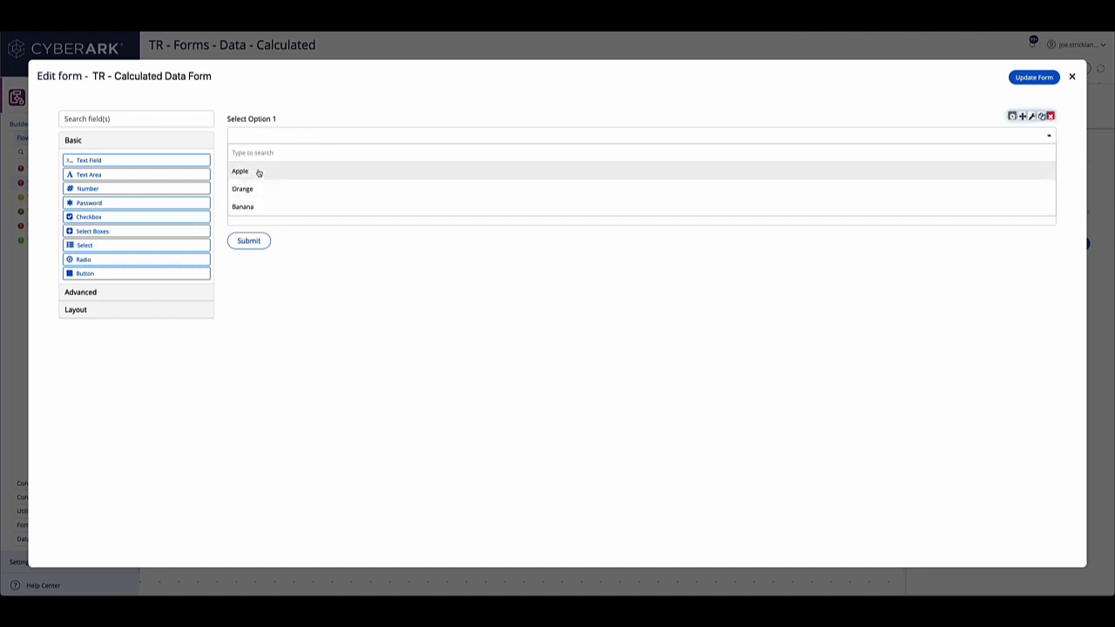
click(495, 395)
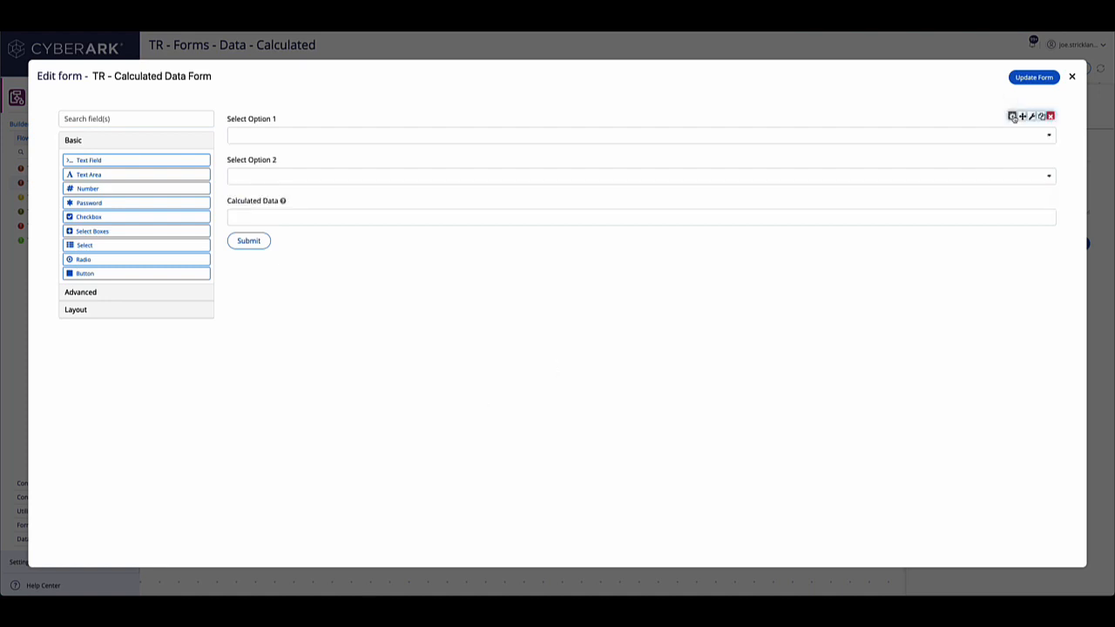
- Review the data source types and data source values in Select Option 1's settings, and close them without changes
click(1012, 116)
click(167, 80)
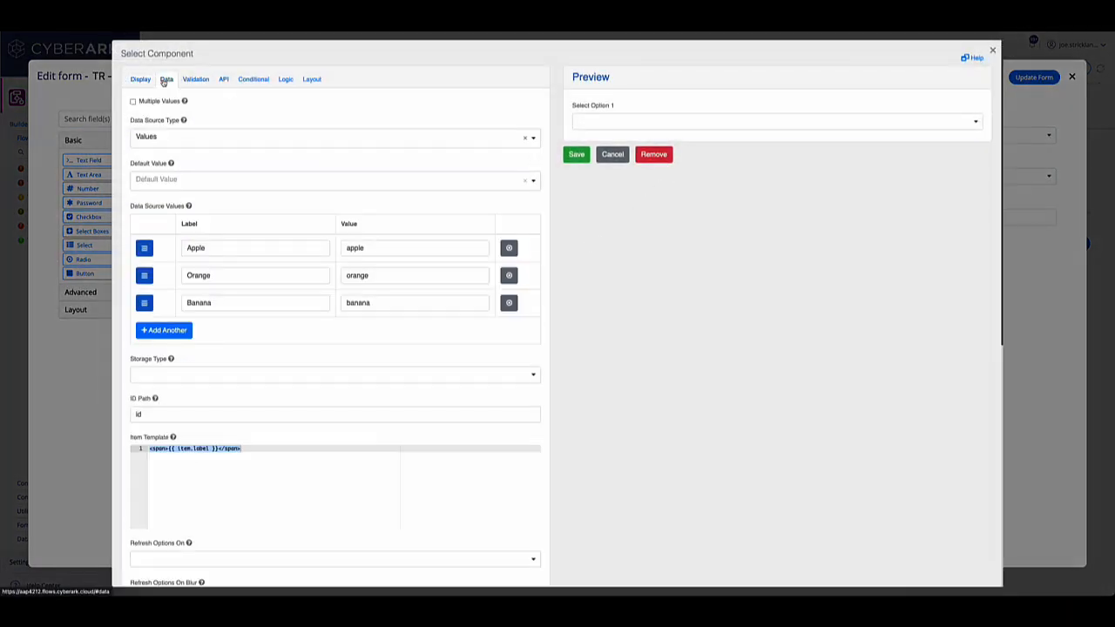
click(193, 140)
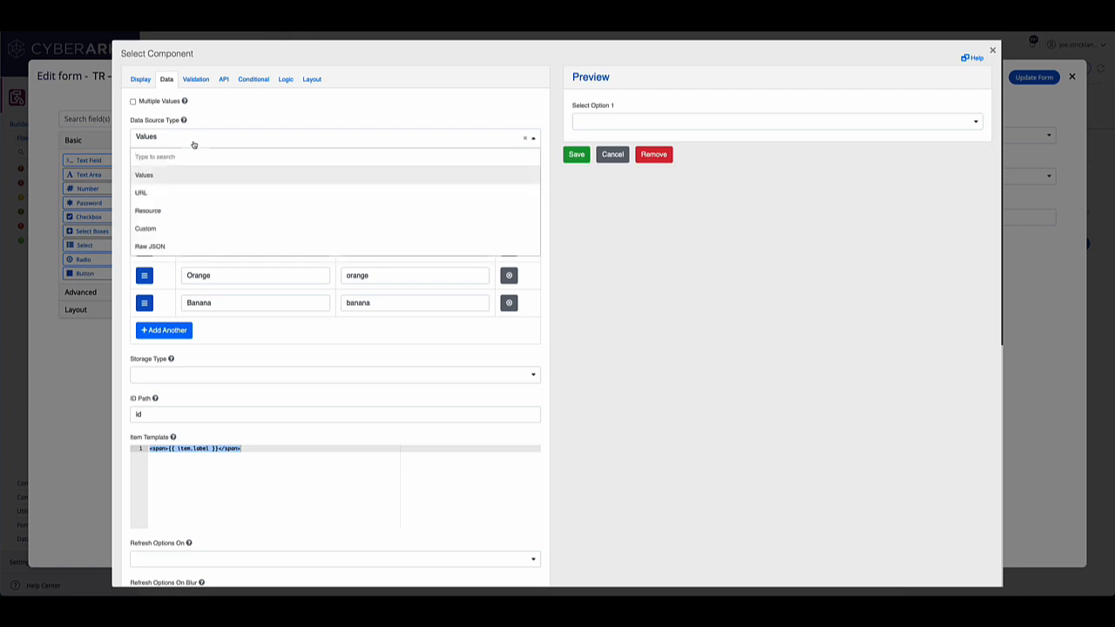
click(191, 141)
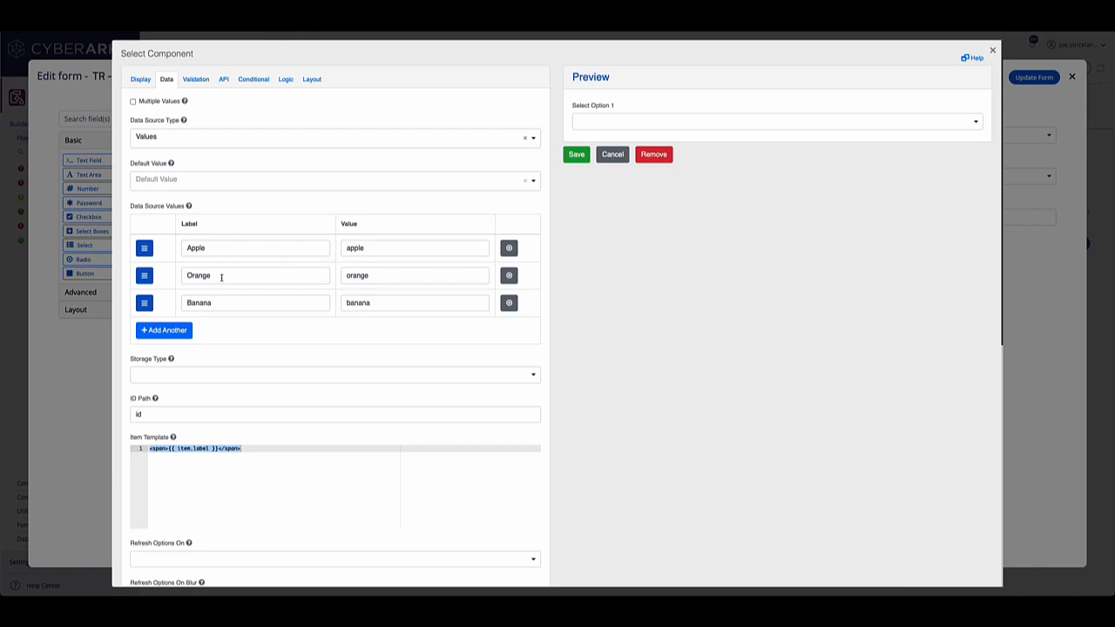
scroll(227, 322, down, 5)
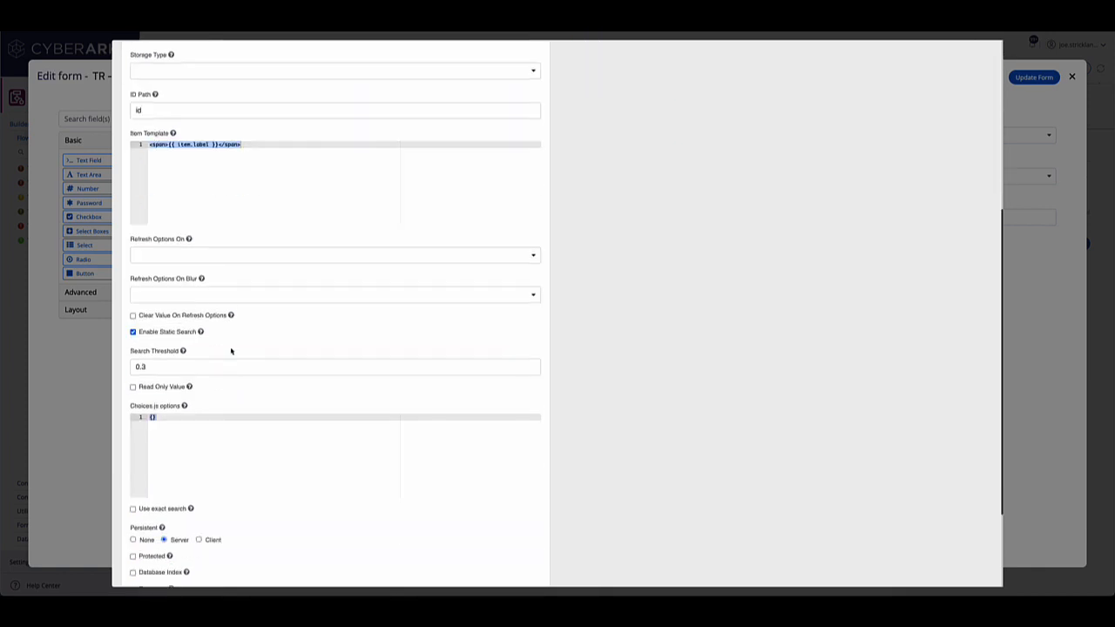
scroll(392, 380, up, 6)
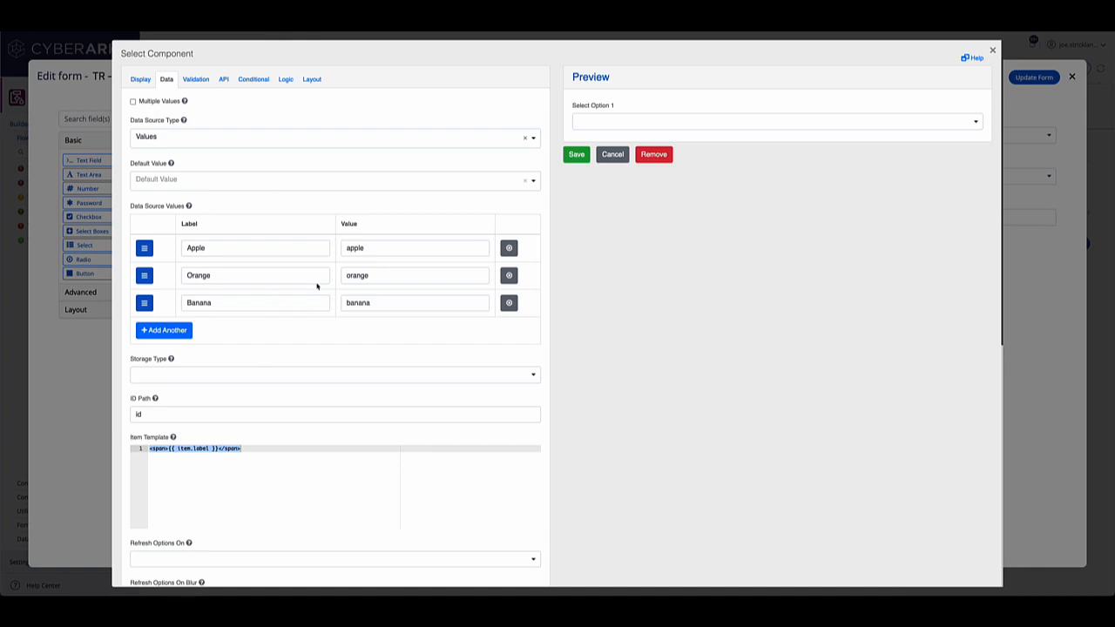
click(992, 51)
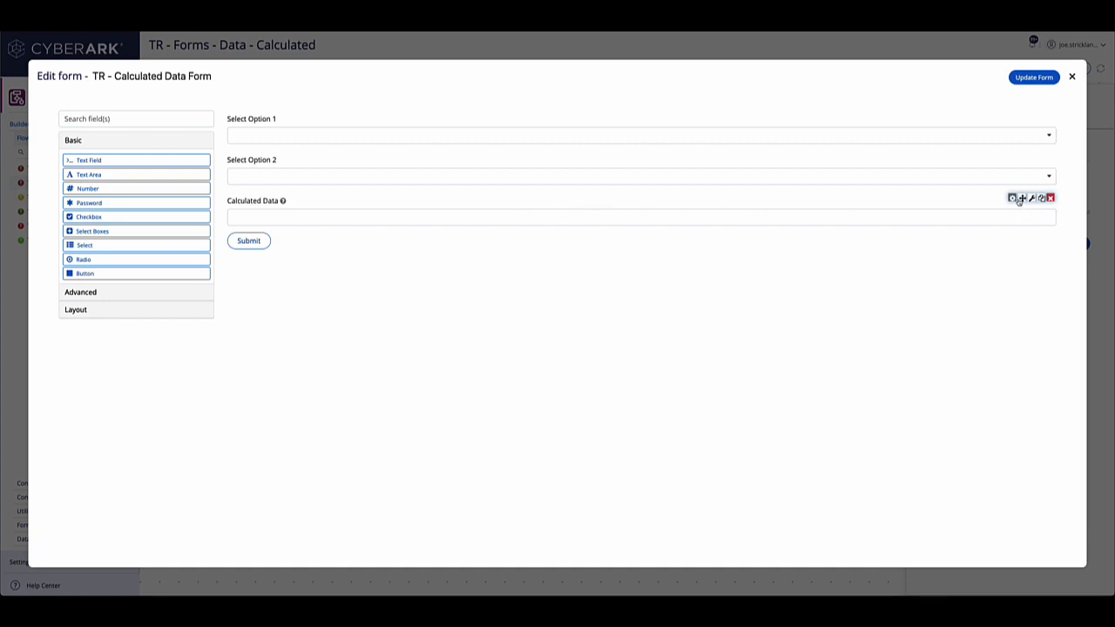
- Open the Calculated Data field's data settings and expand its Calculated Value section down to the JavaScript code
click(1012, 198)
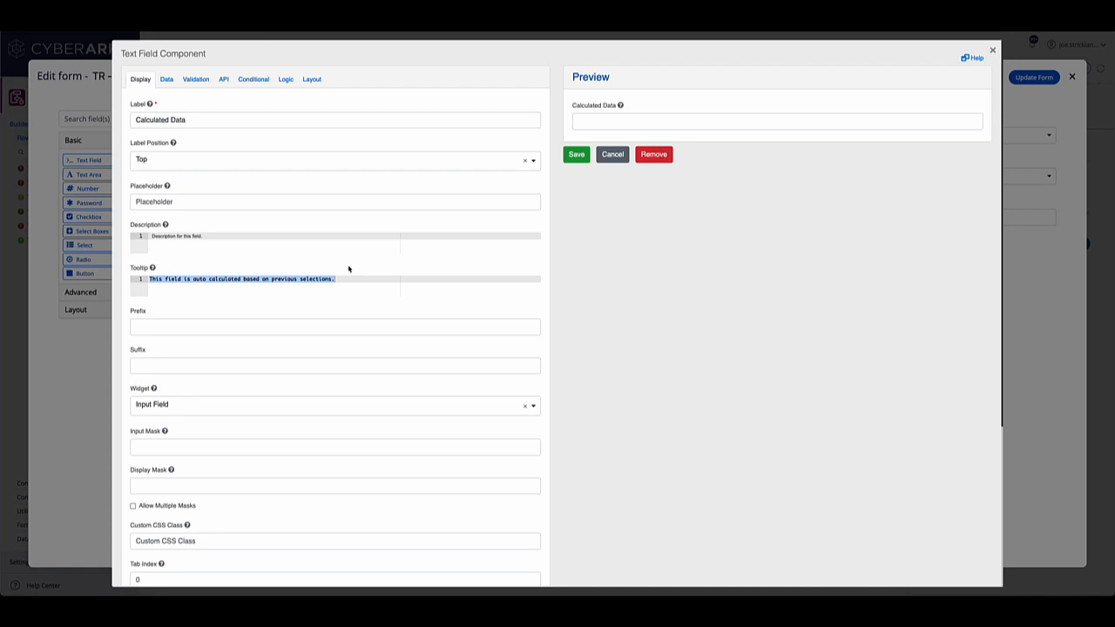
click(166, 79)
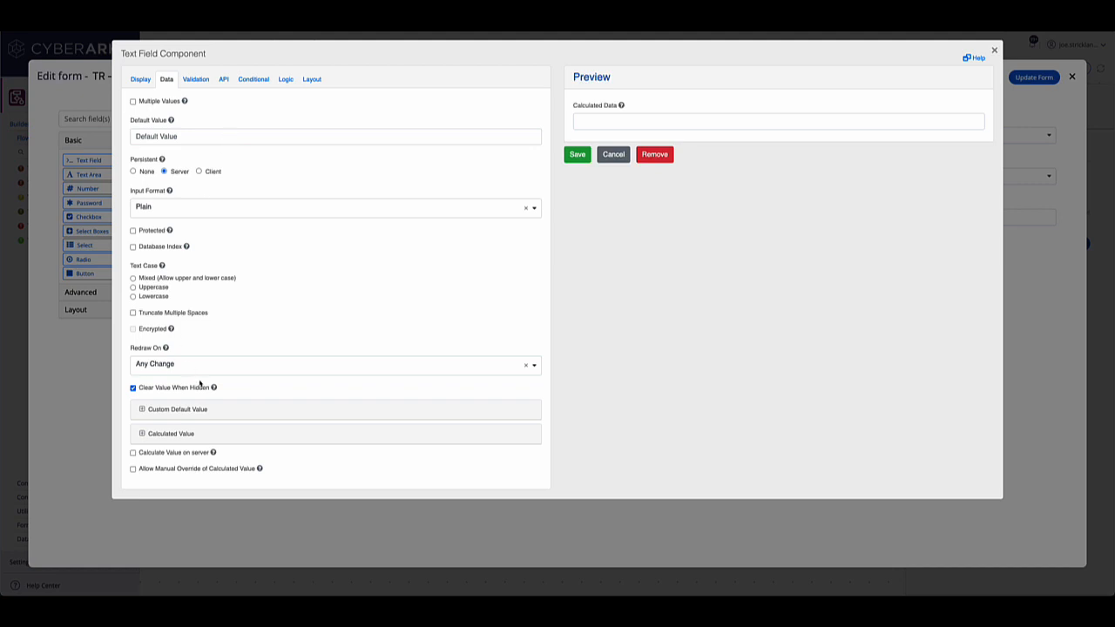
click(142, 433)
scroll(145, 436, down, 5)
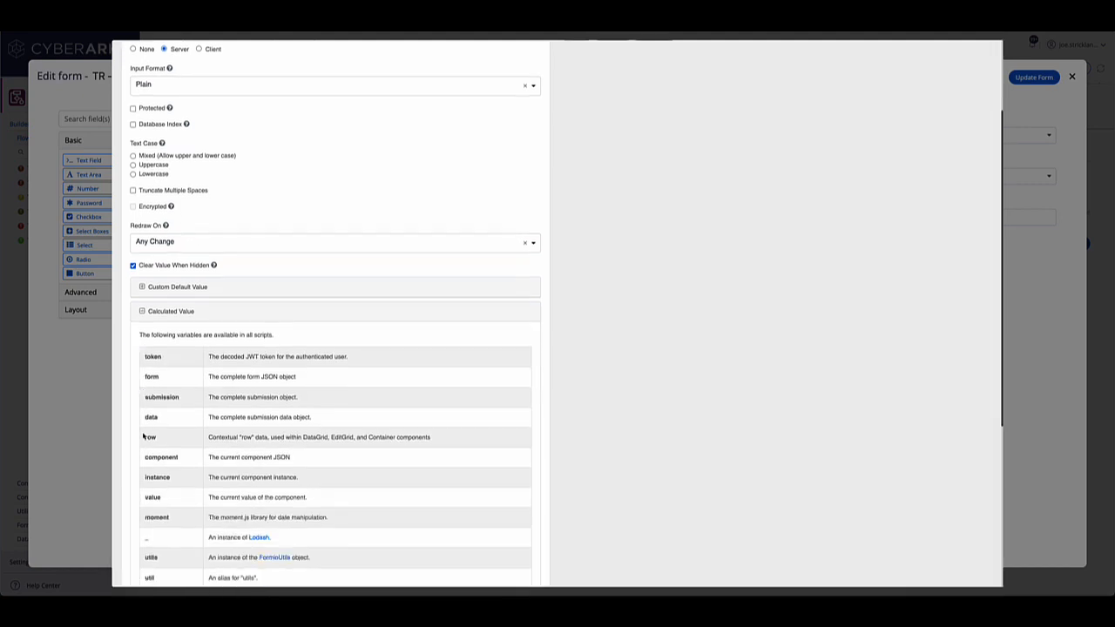
scroll(213, 409, down, 2)
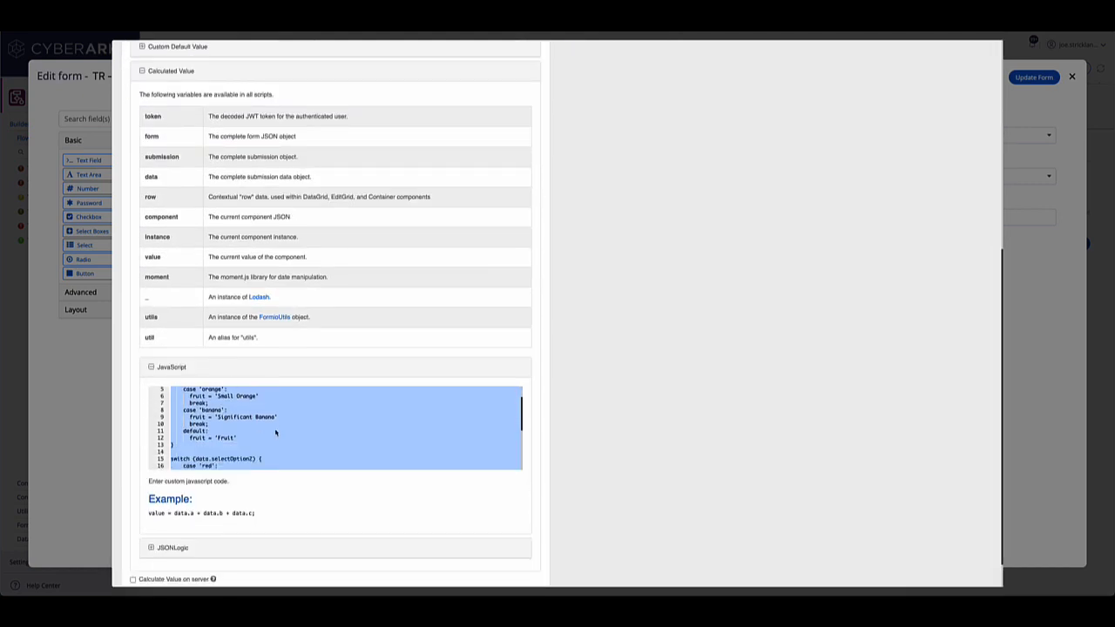
- Examine the Calculated Value JavaScript, including the switch statements for both select options and the final value assignment
scroll(275, 433, up, 5)
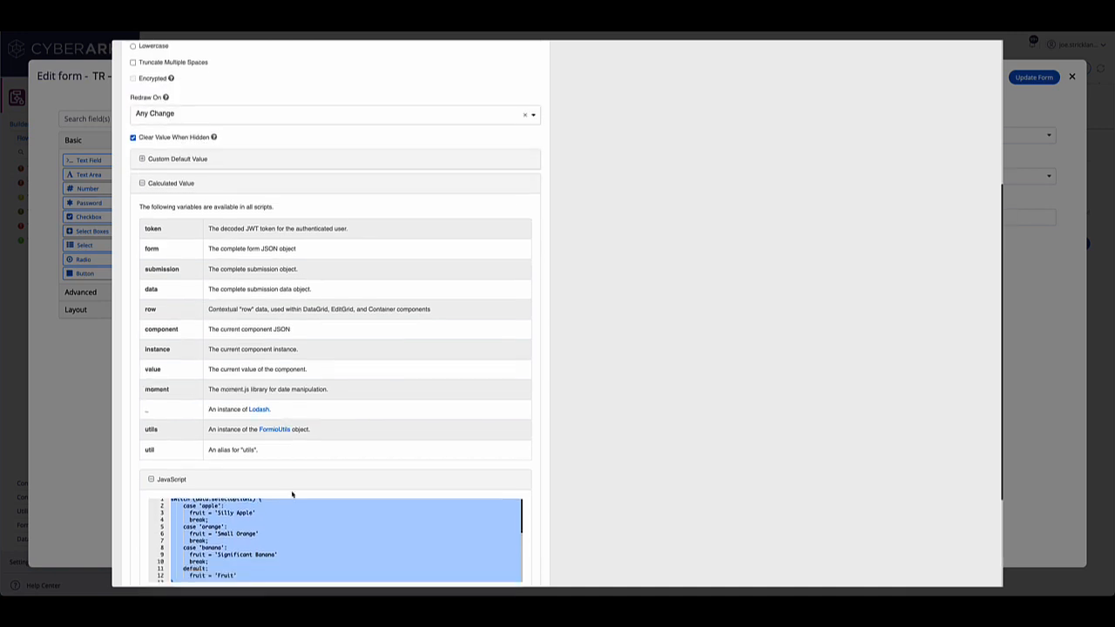
scroll(296, 494, down, 2)
scroll(304, 460, down, 5)
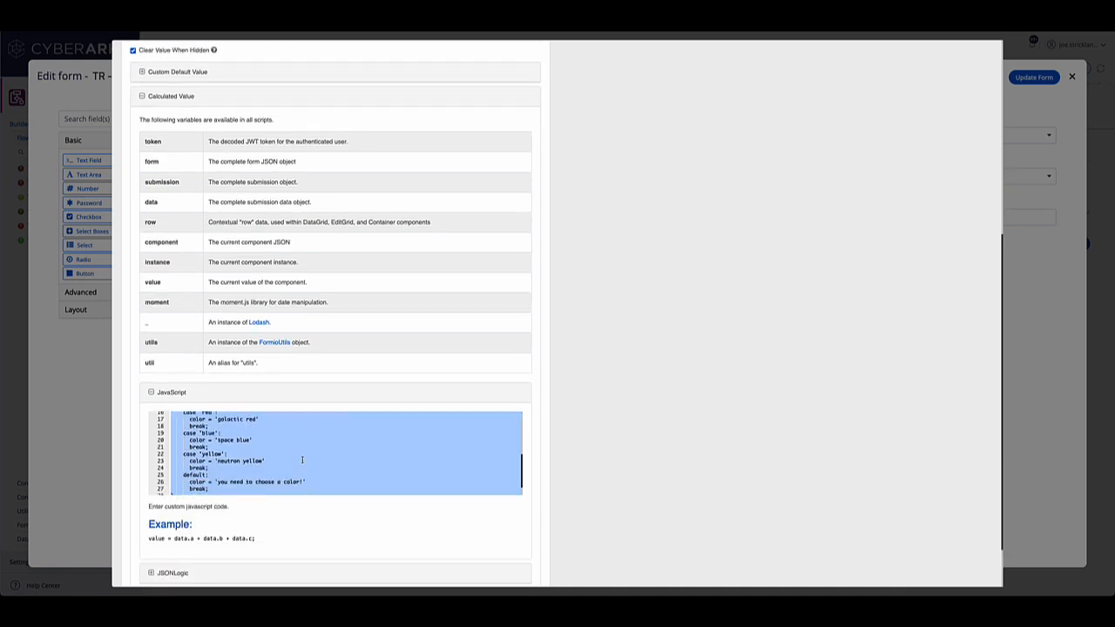
scroll(302, 459, down, 1)
scroll(308, 463, up, 6)
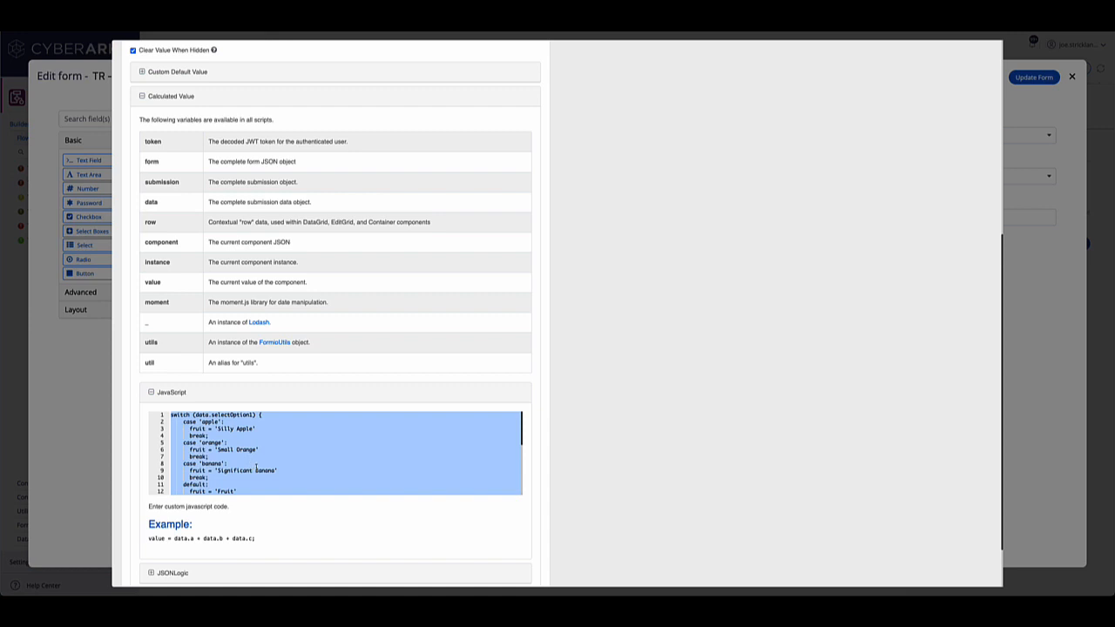
scroll(314, 480, up, 6)
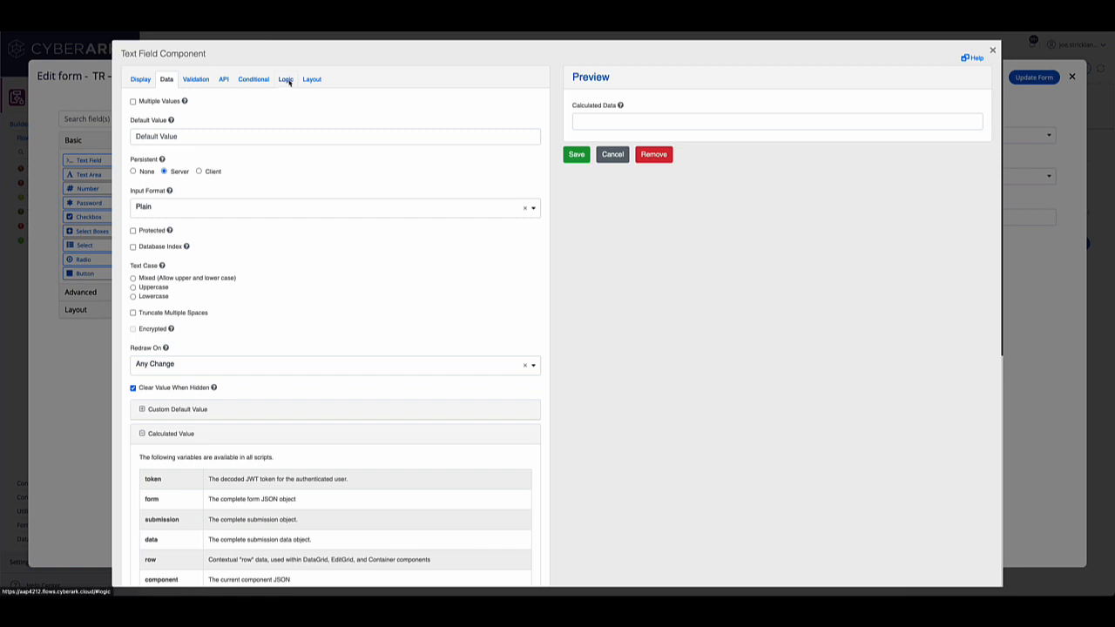
scroll(234, 436, down, 8)
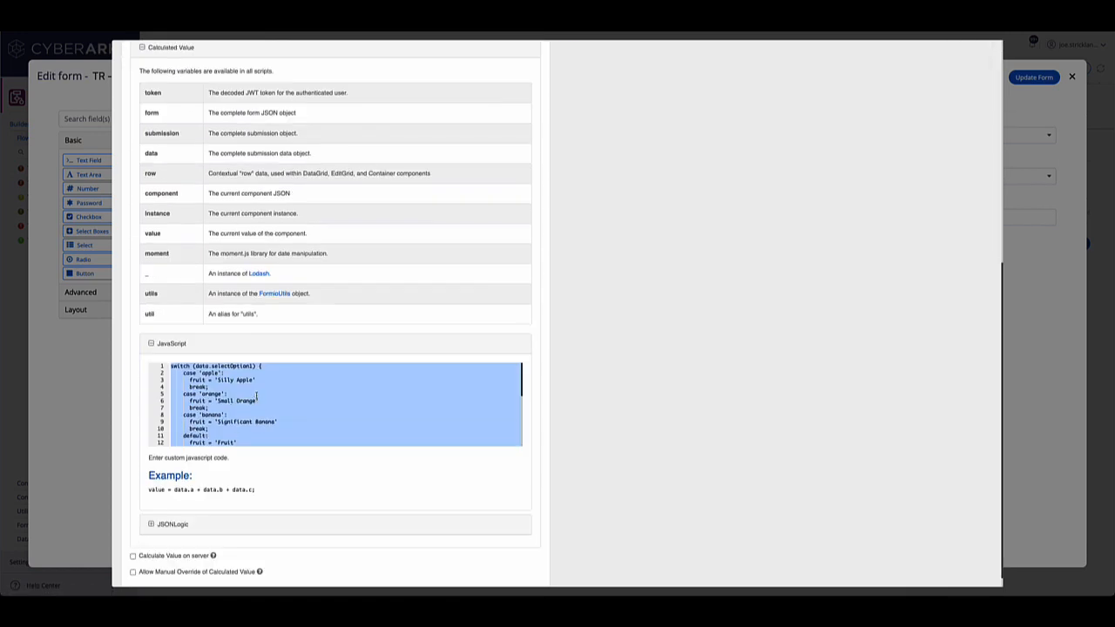
scroll(289, 402, down, 3)
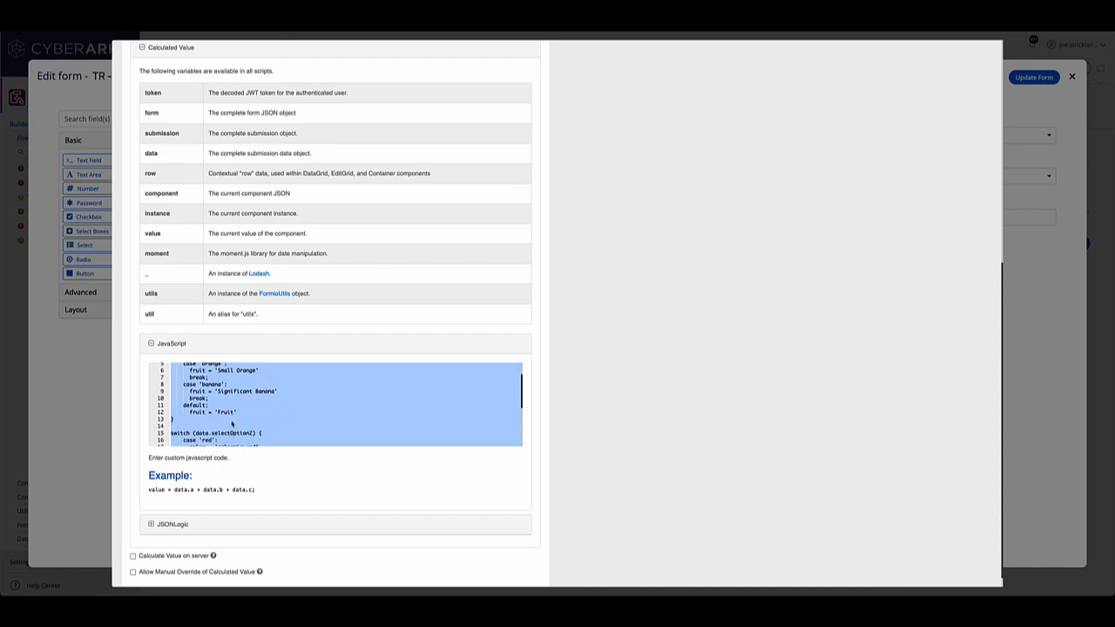
scroll(218, 417, up, 3)
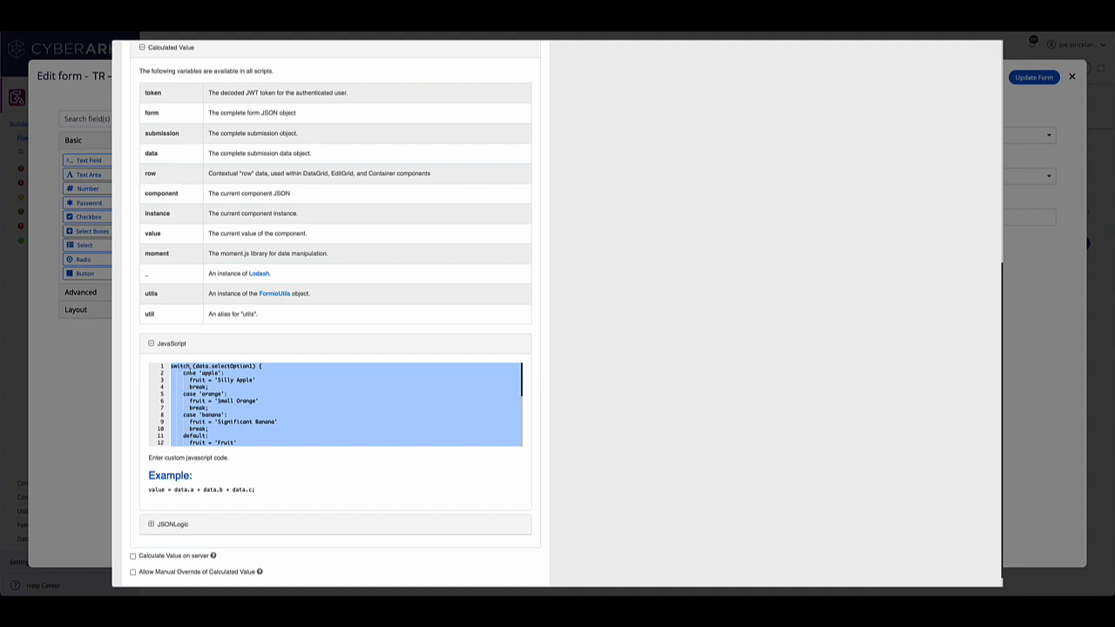
scroll(189, 371, down, 5)
scroll(190, 371, down, 2)
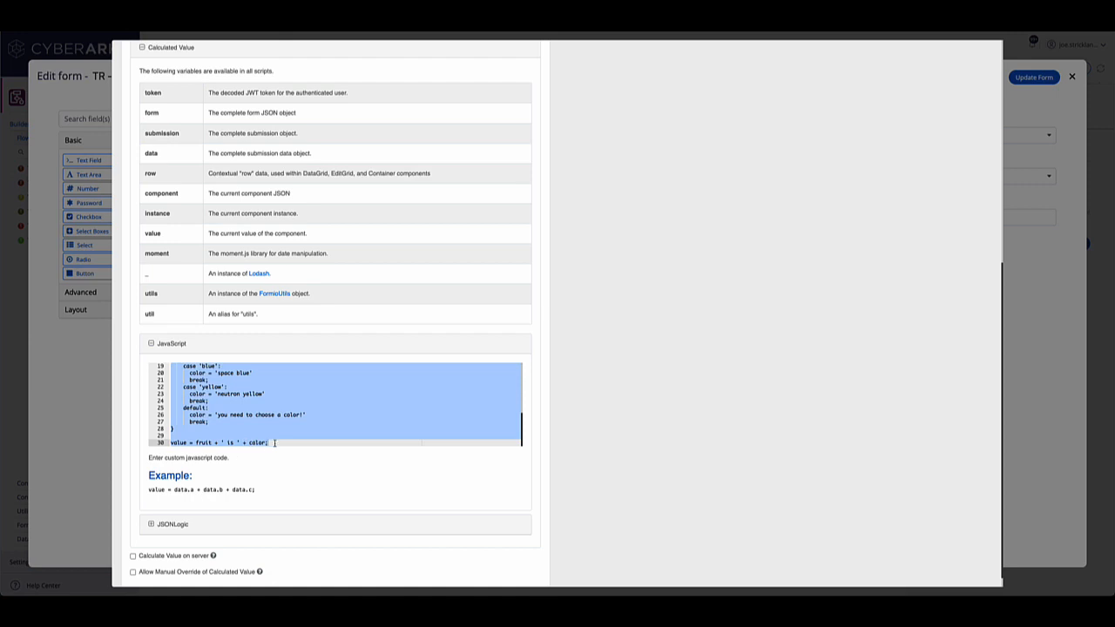
scroll(326, 457, up, 5)
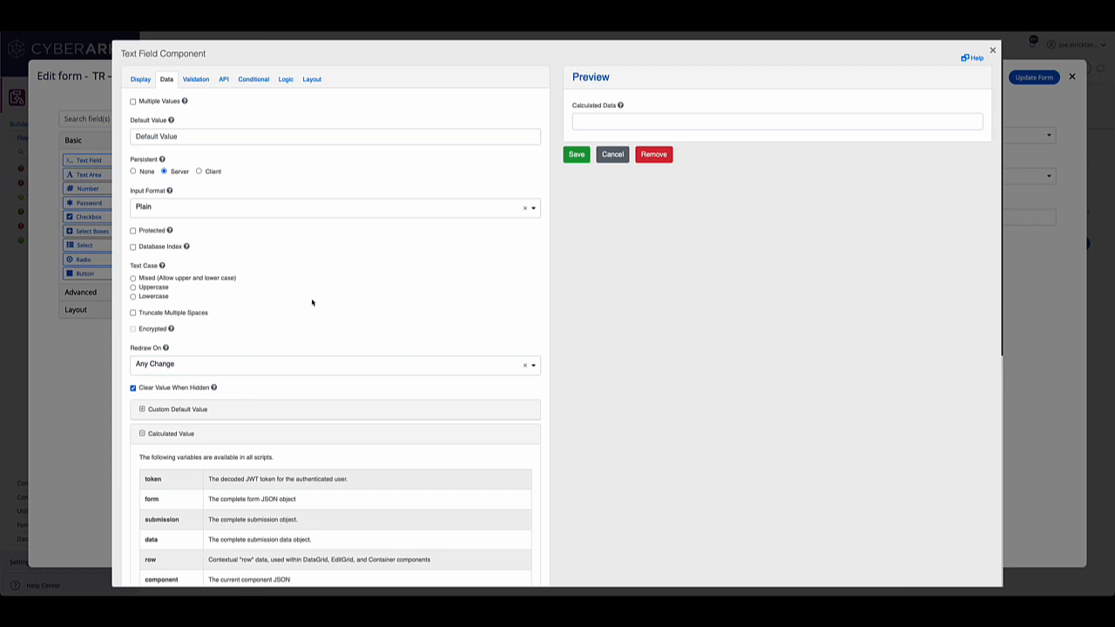
- Start an advanced logic entry for the Calculated Data field, named Example, with a Javascript trigger
click(285, 82)
click(172, 143)
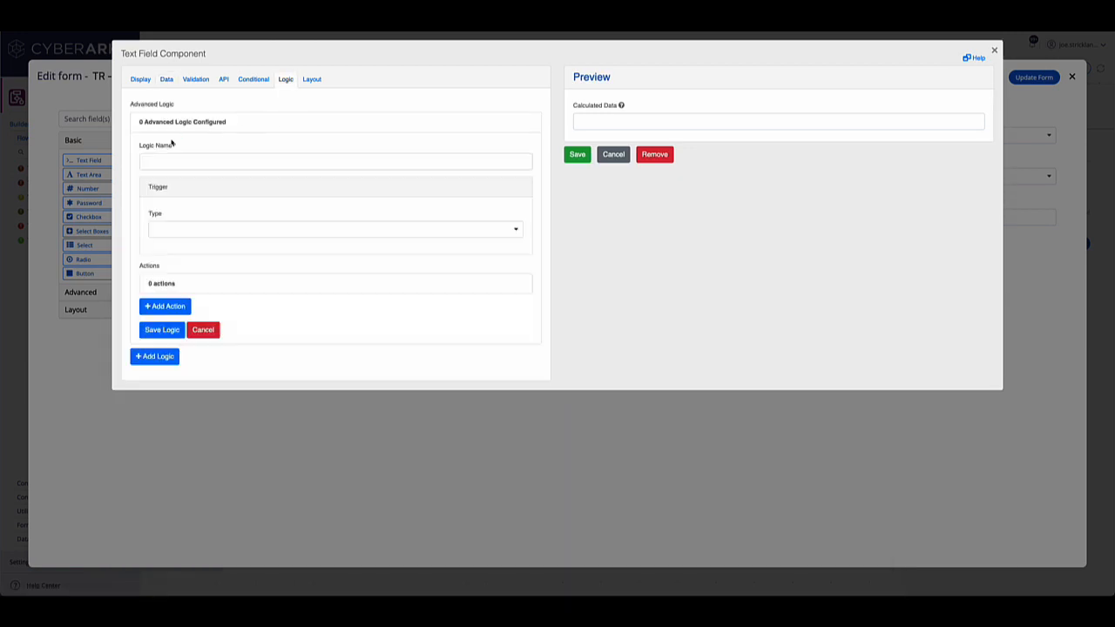
click(188, 166)
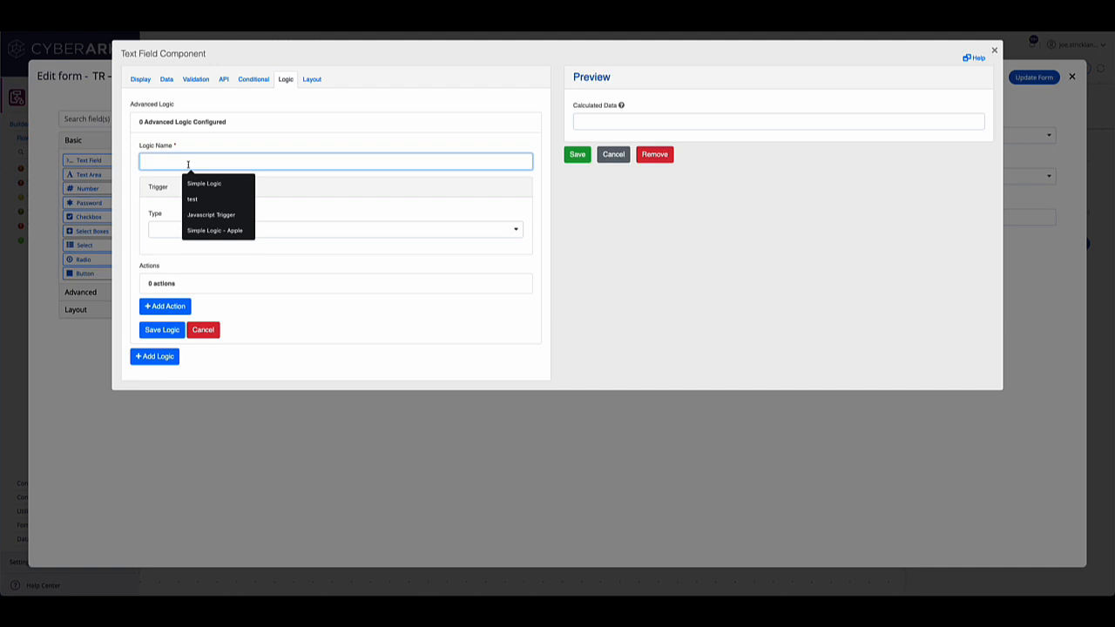
text(Example)
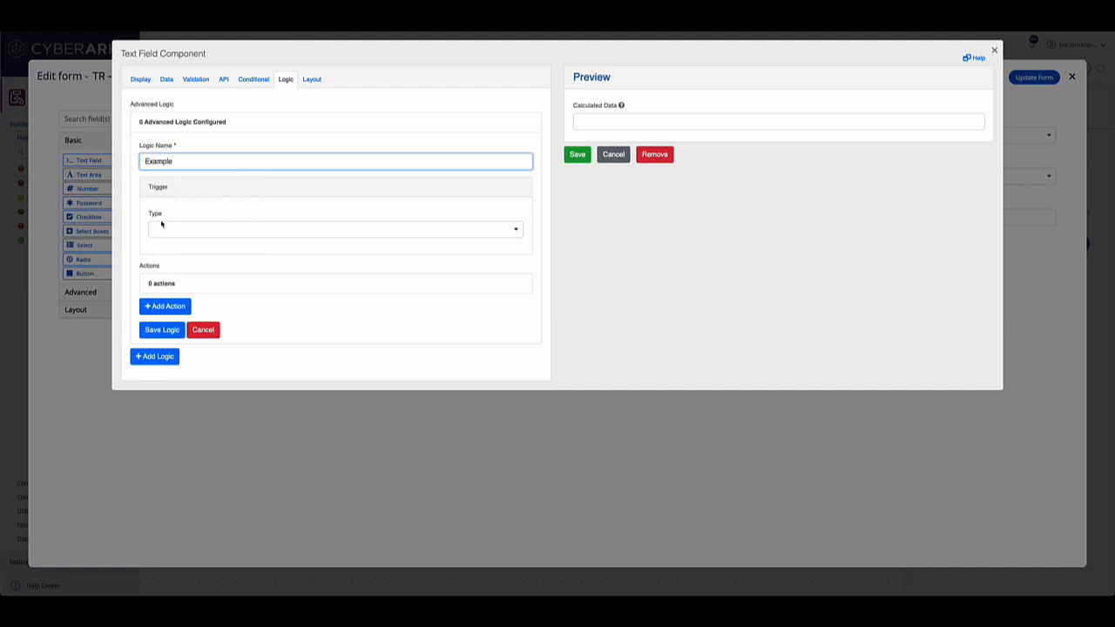
click(173, 229)
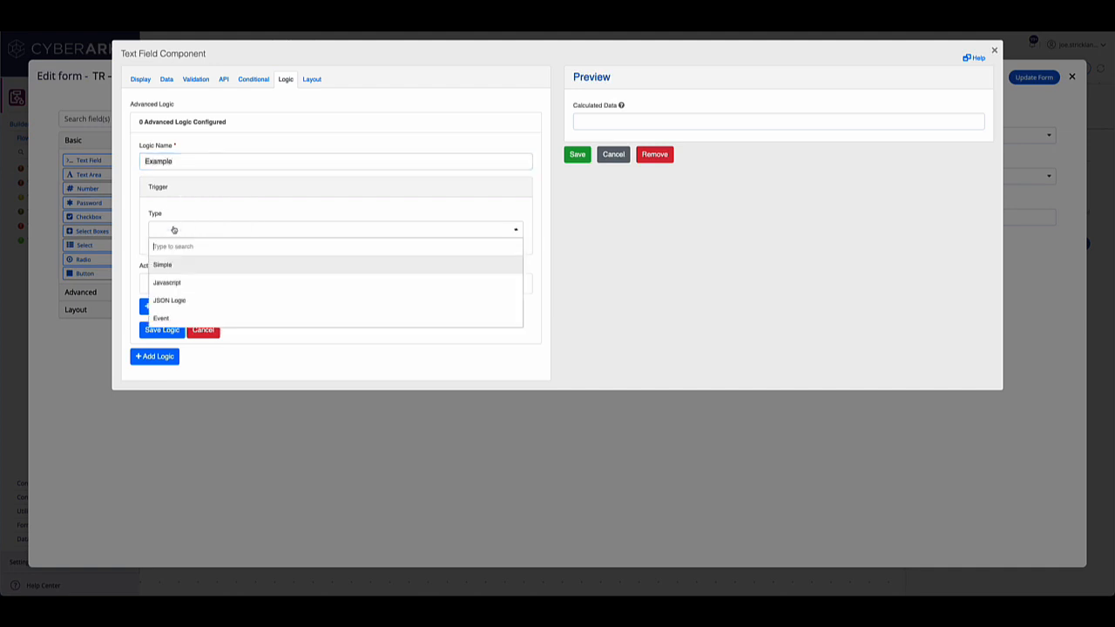
click(171, 283)
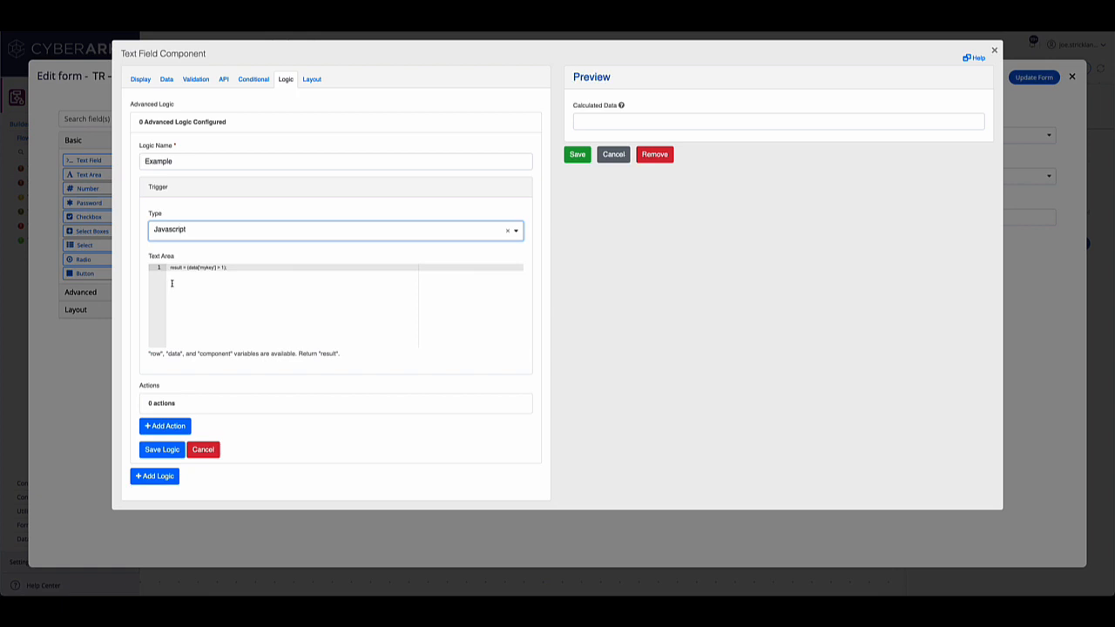
- Add an action named "Example Value Update" of type Value to the Example logic
click(166, 426)
click(192, 470)
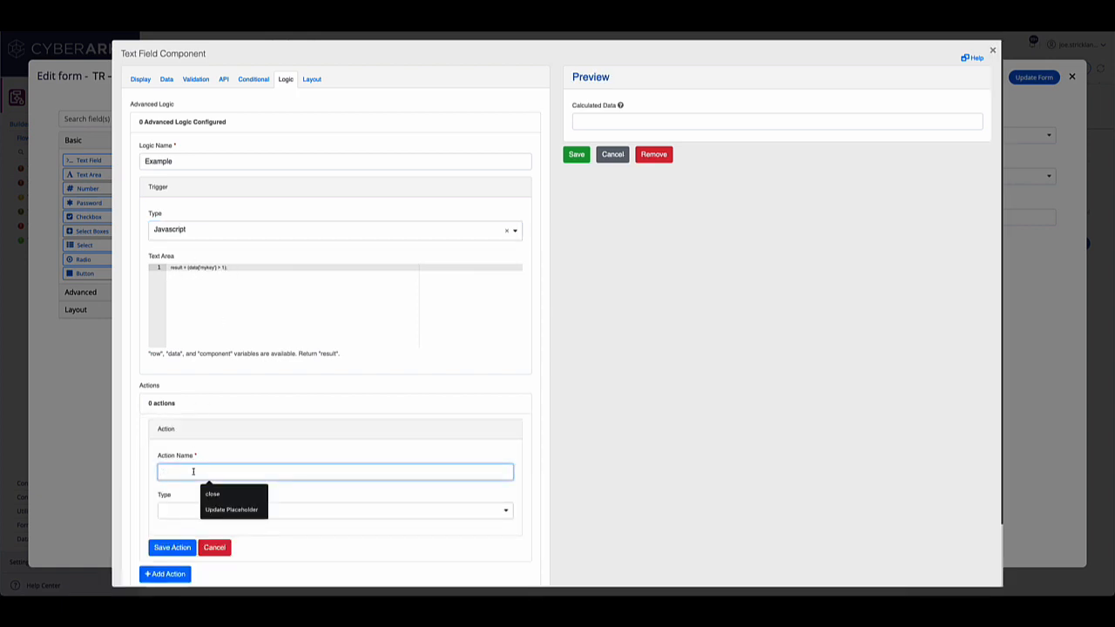
text(Example Vau)
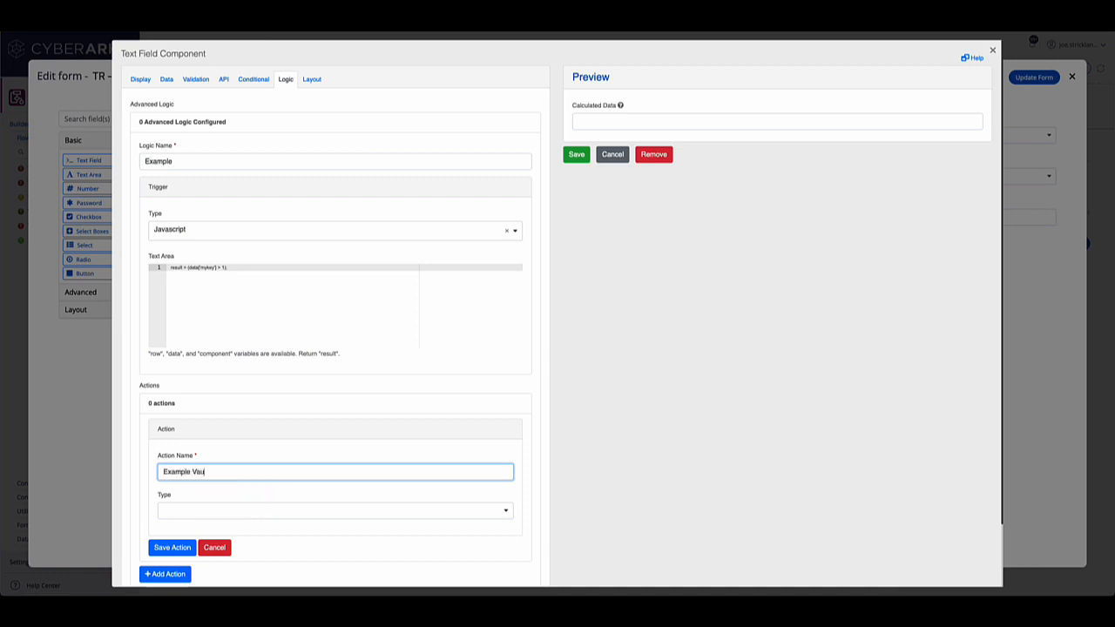
key(BackSpace)
text(lue Update)
click(207, 512)
click(186, 459)
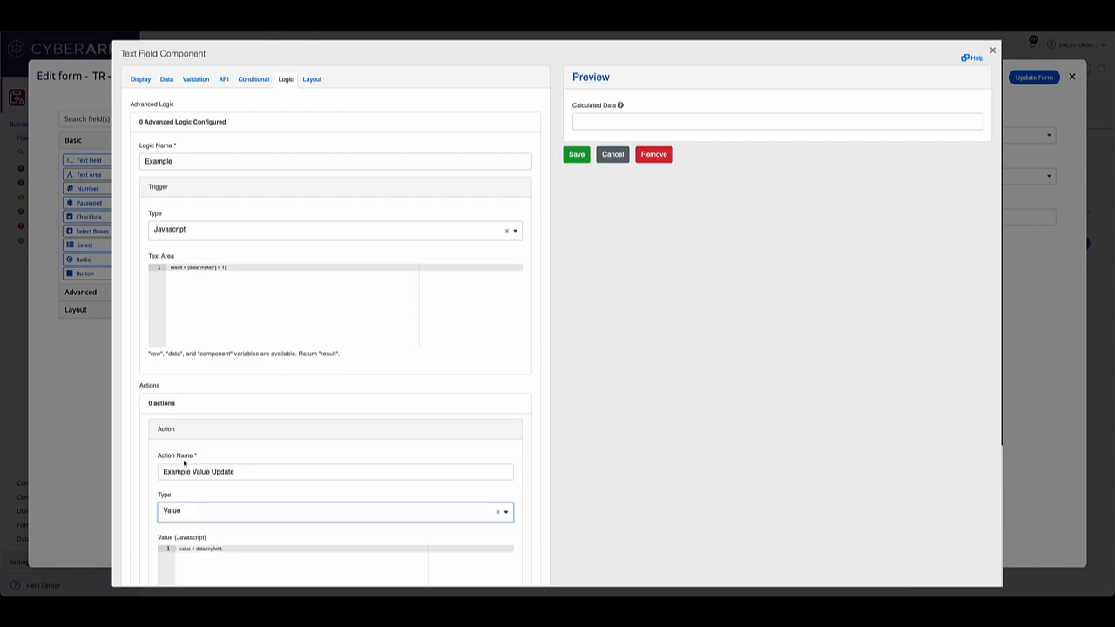
- Enter "value = ewewe" as the action's JavaScript value, and return to the field's data settings
scroll(194, 369, down, 2)
click(193, 369)
text(val)
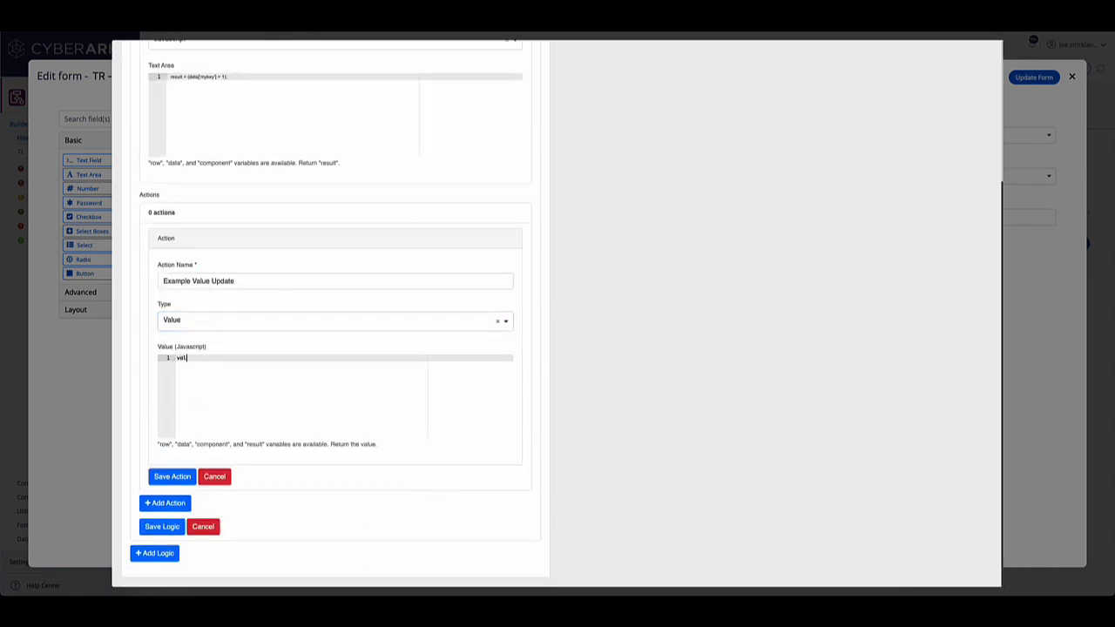
text(ue = ewew)
scroll(233, 366, up, 3)
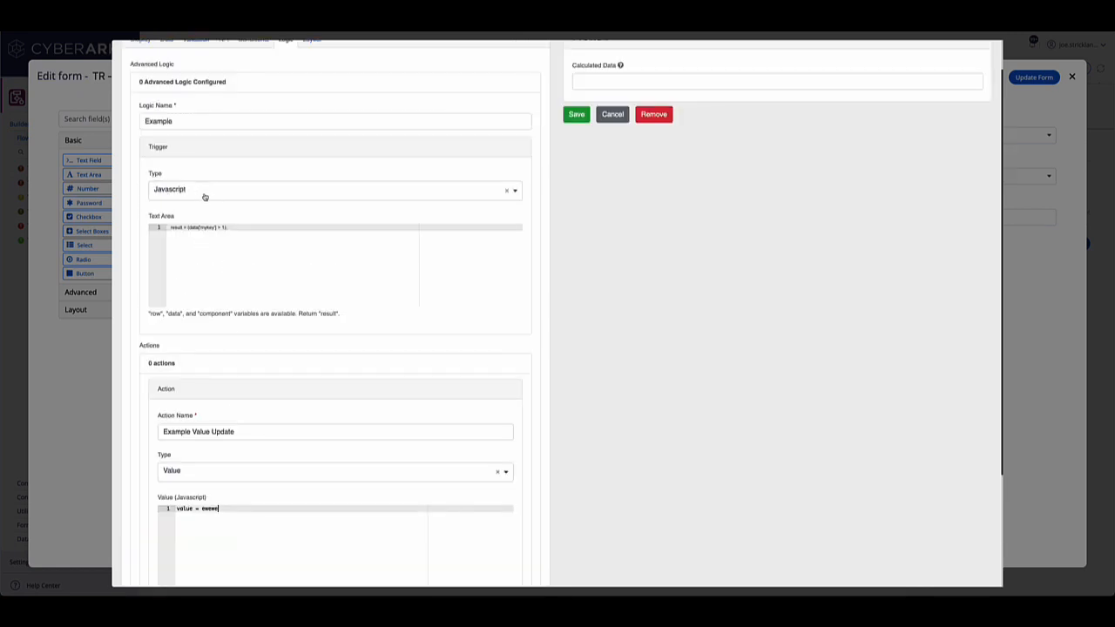
scroll(215, 200, up, 1)
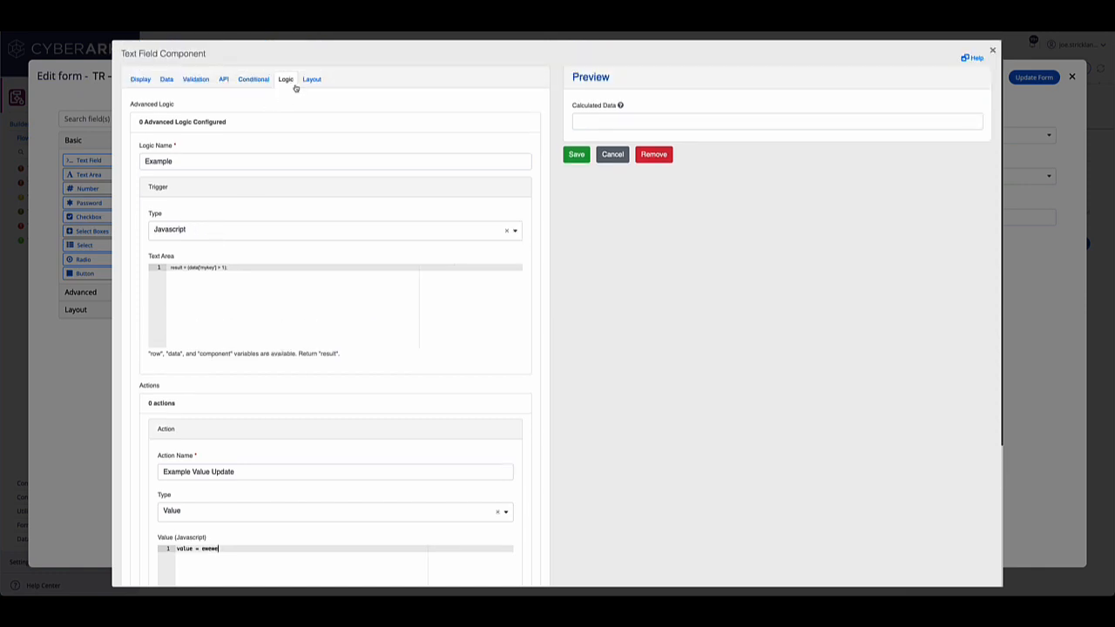
click(163, 83)
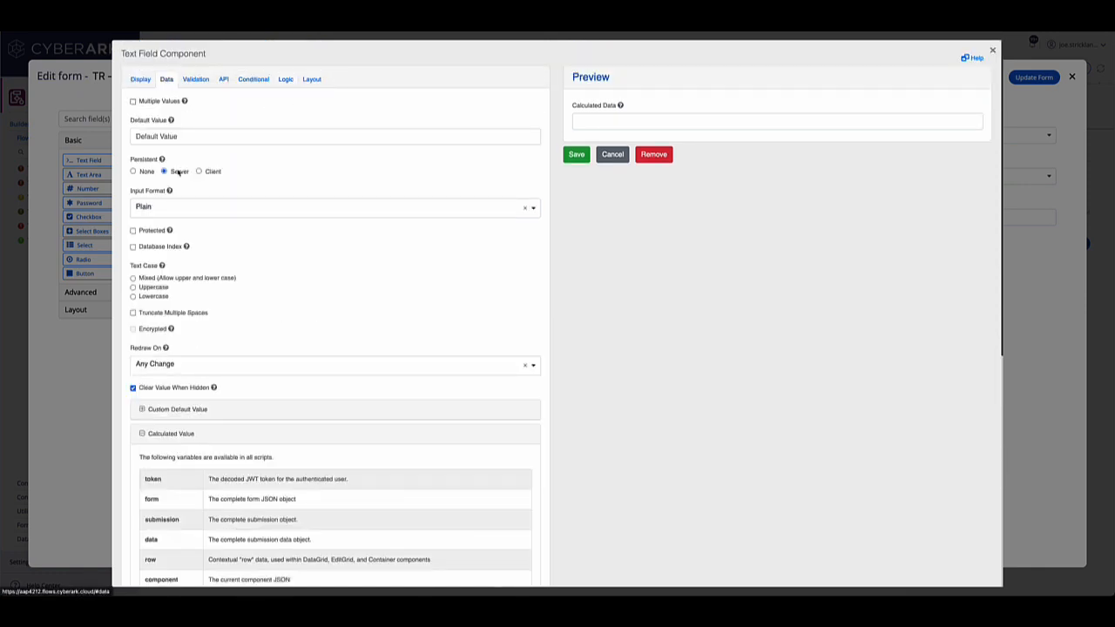
- Discard the unsaved Example Value Update action and the Example logic entry of the Calculated Data field
click(287, 80)
scroll(291, 193, down, 3)
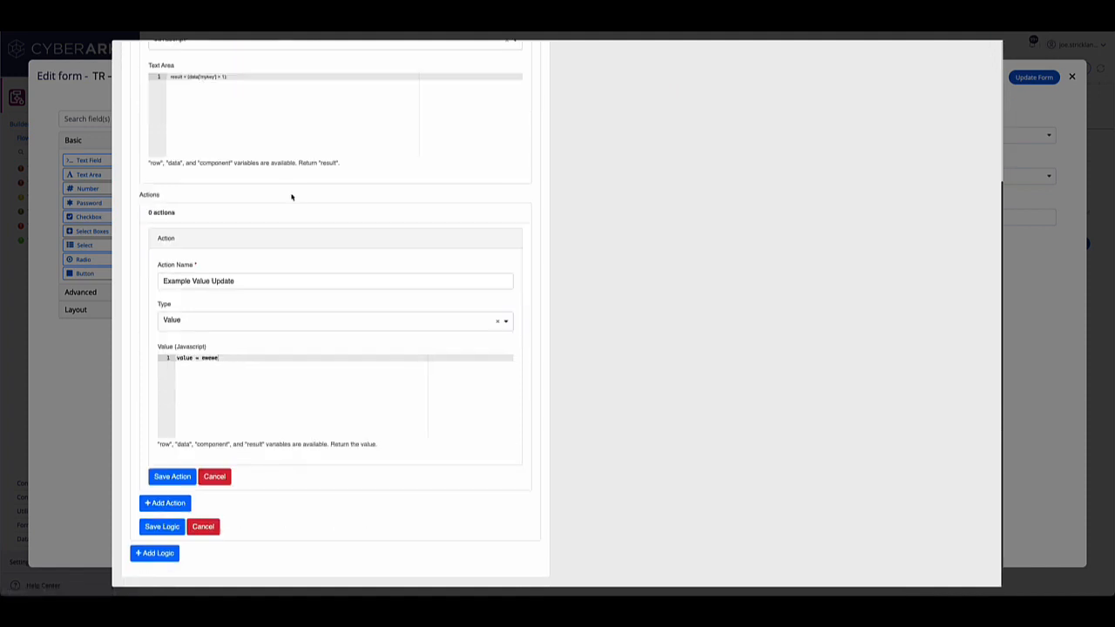
click(214, 476)
click(203, 450)
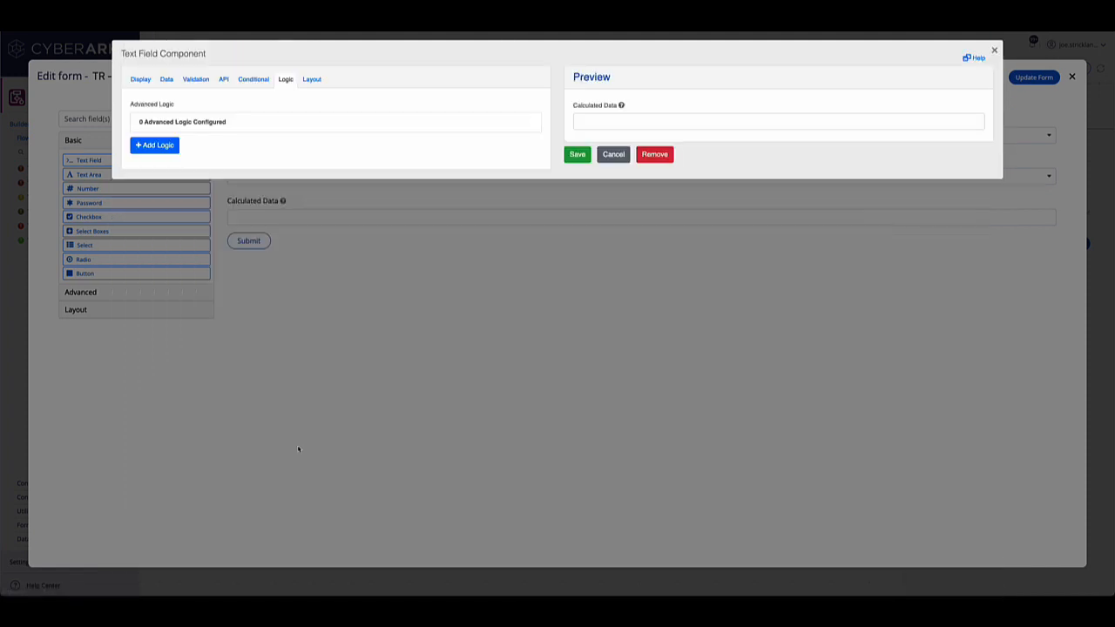
- Review the Calculated Data field's Calculated Value JavaScript, and close the field settings and form editor without saving
click(171, 82)
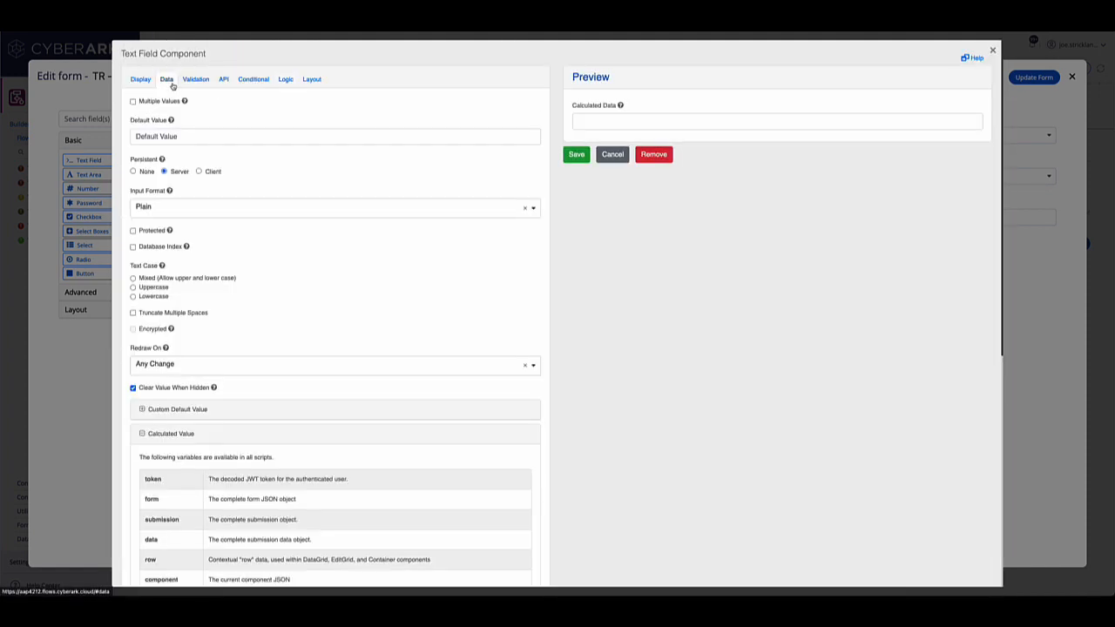
scroll(293, 252, down, 5)
scroll(293, 258, down, 3)
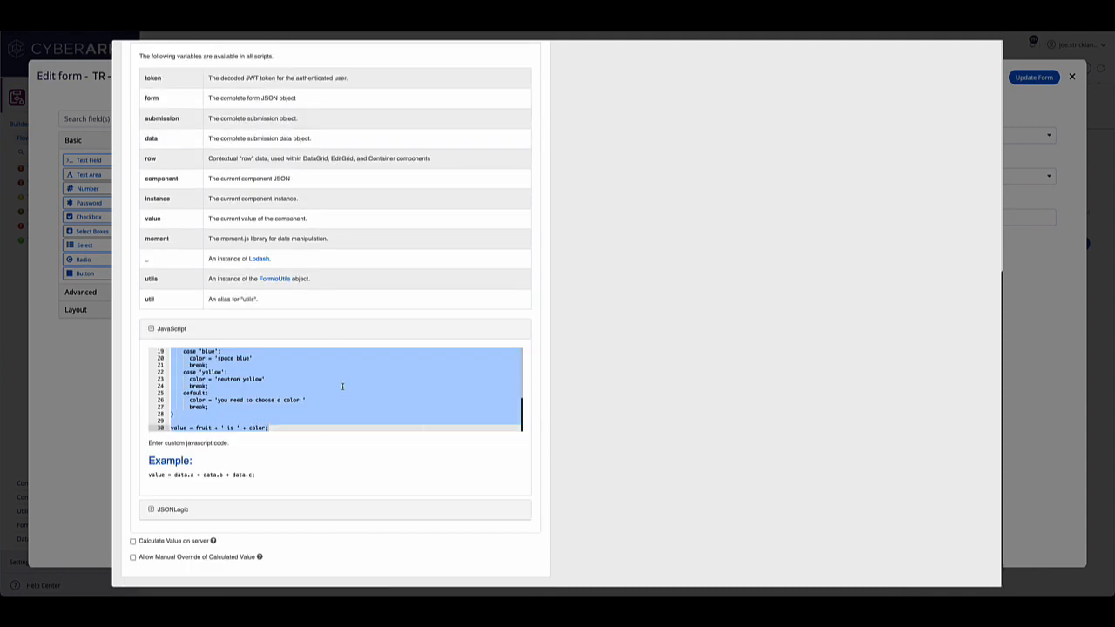
scroll(342, 386, up, 5)
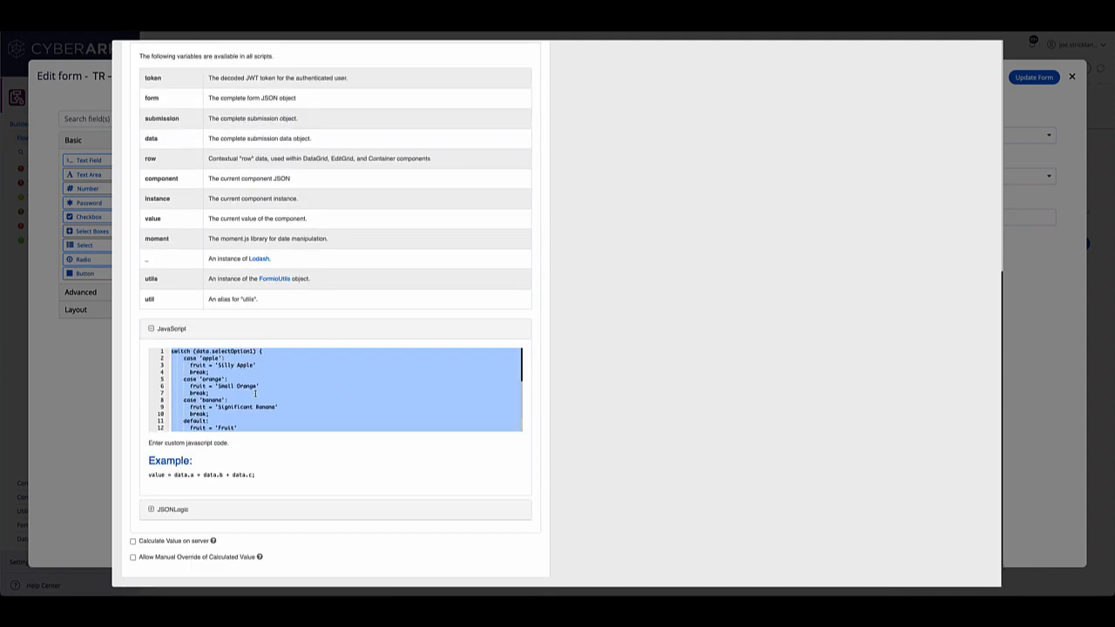
scroll(356, 403, up, 8)
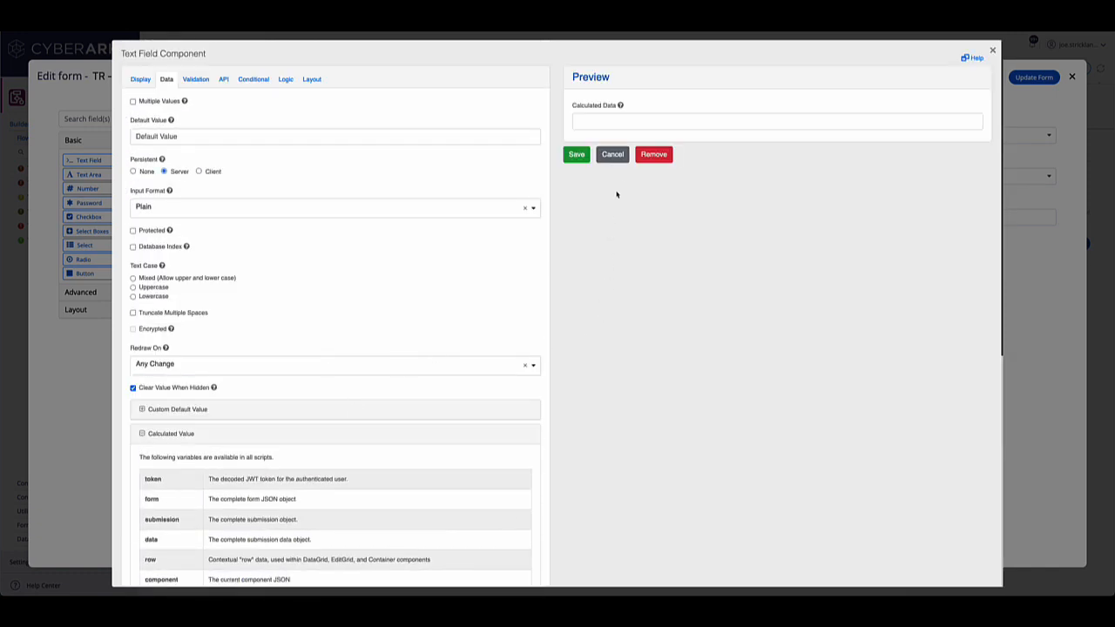
click(614, 154)
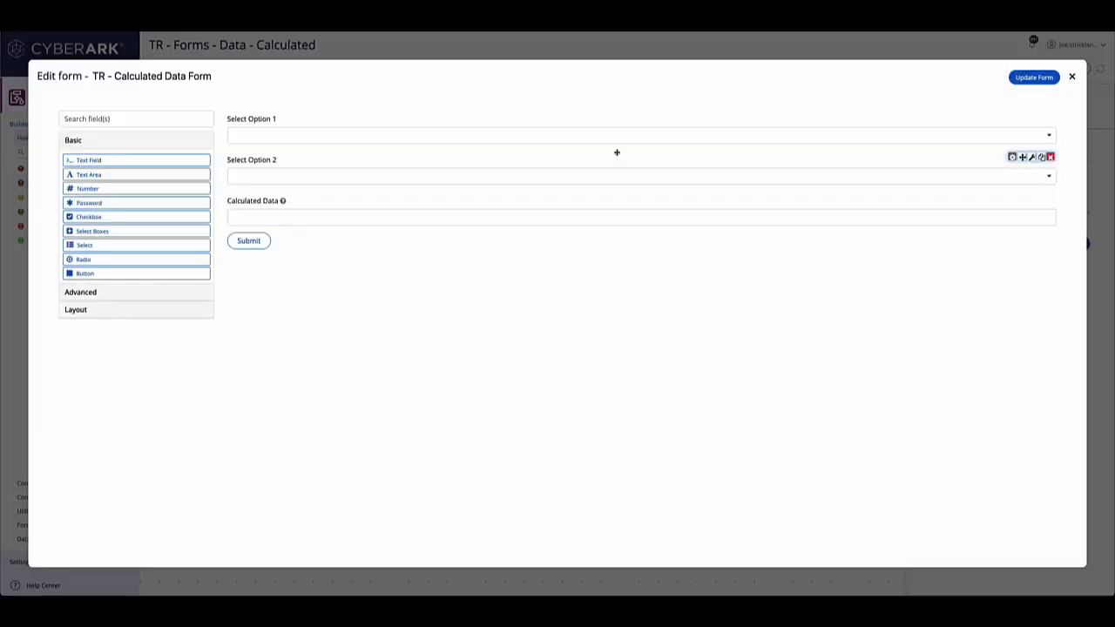
click(1073, 79)
- Save the TR - Forms - Data - Calculated flow and run it, retrying until its form opens
click(159, 69)
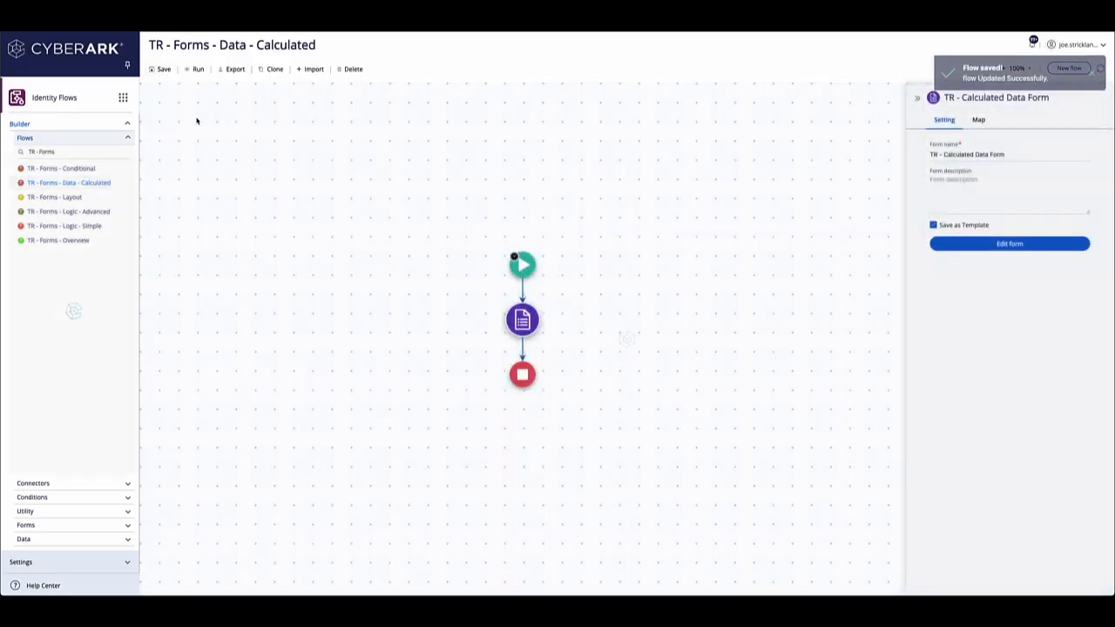
click(194, 71)
click(199, 69)
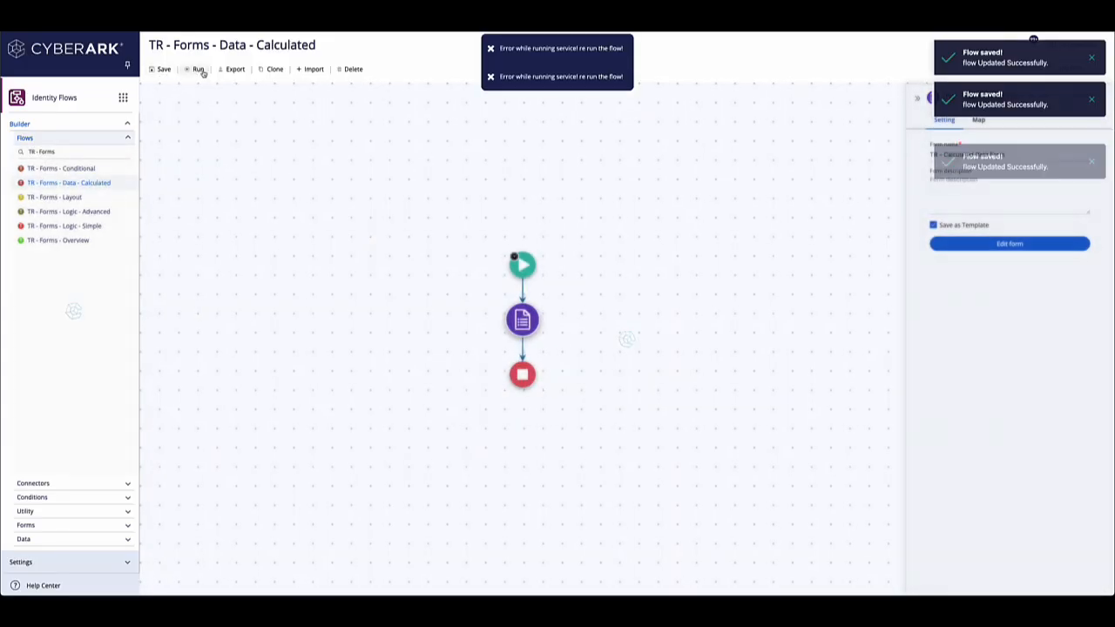
click(198, 69)
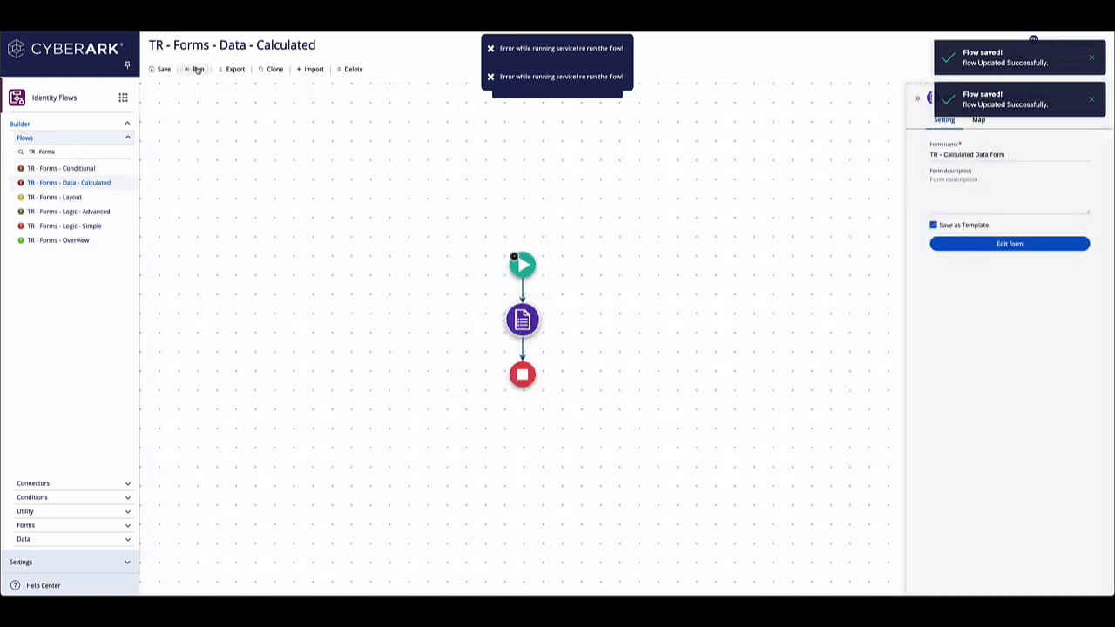
click(197, 69)
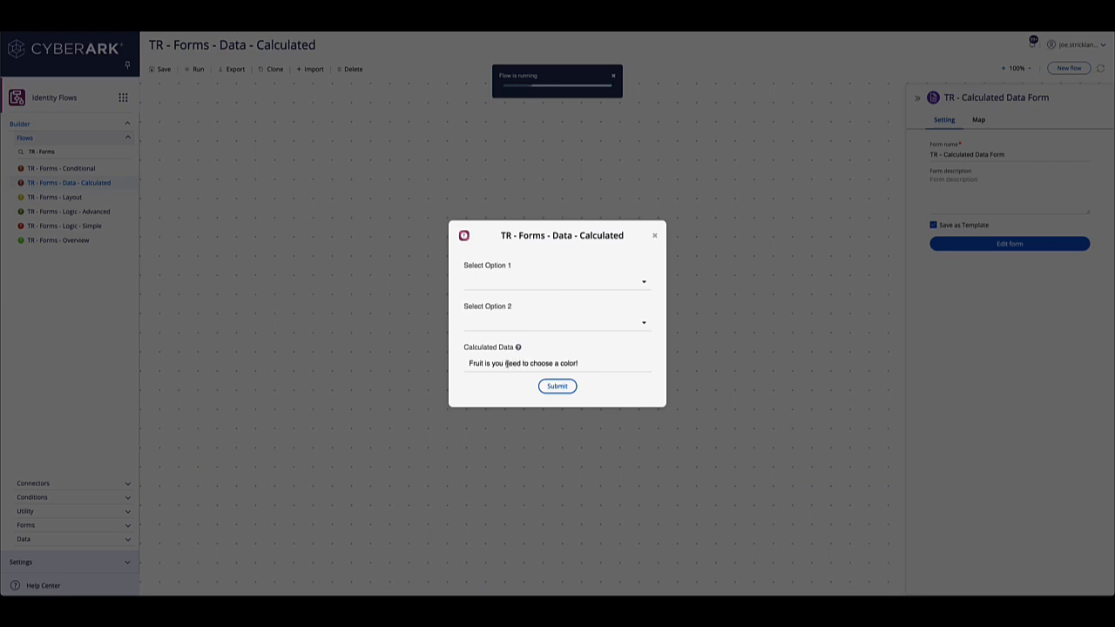
- Choose Orange for Select Option 1 and Yellow for Select Option 2 in the running form
drag(483, 364, 575, 364)
click(552, 285)
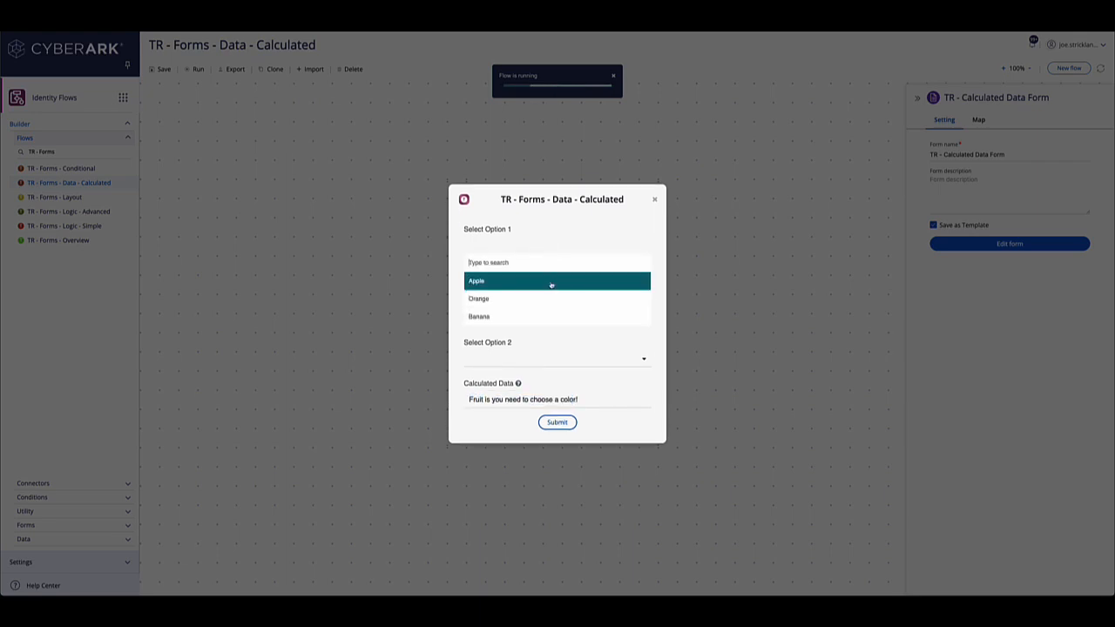
click(529, 295)
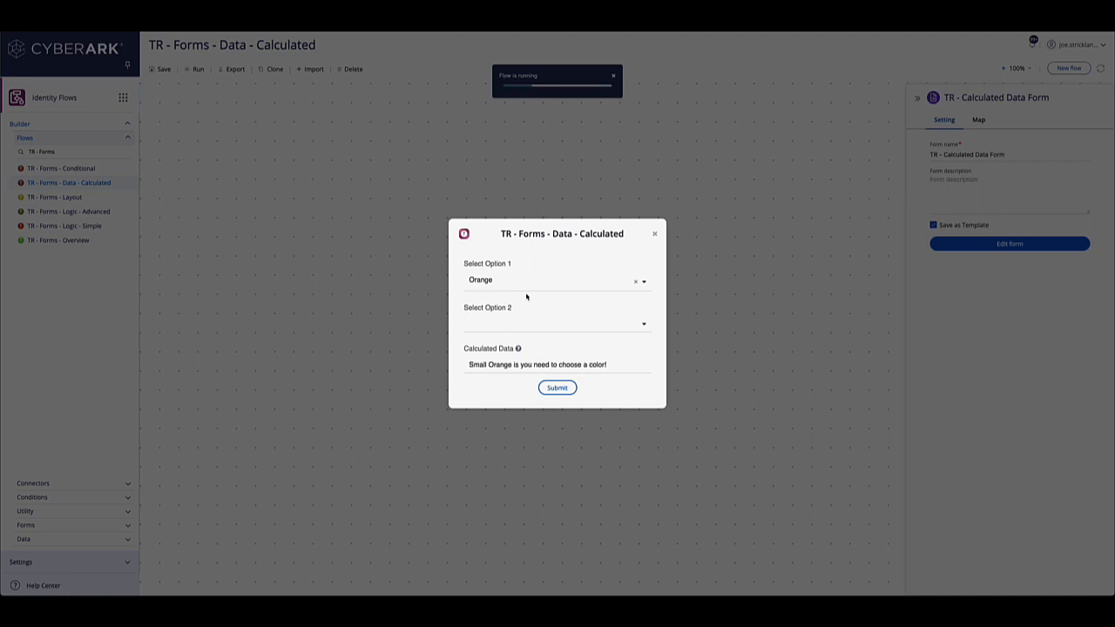
click(522, 323)
click(517, 357)
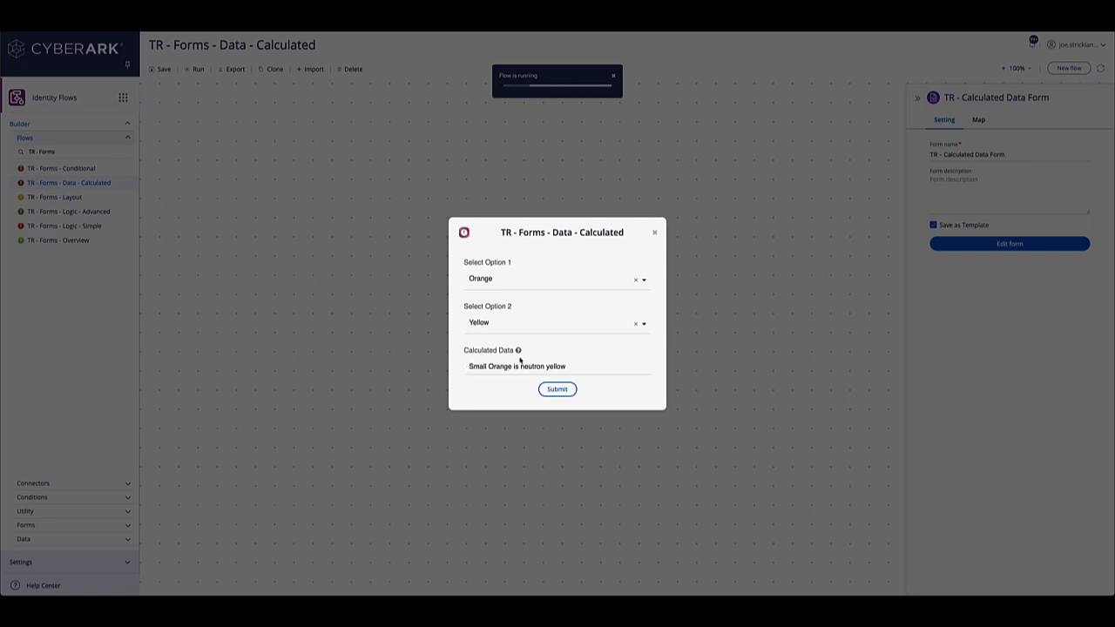
- Try to edit the end of the Calculated Data value manually in the running form
mouse_move(519, 349)
drag(571, 366, 546, 366)
click(564, 366)
text(e)
- Switch Select Option 2 to Blue and back to Yellow, and close the running form without submitting it
click(644, 324)
click(583, 346)
click(643, 324)
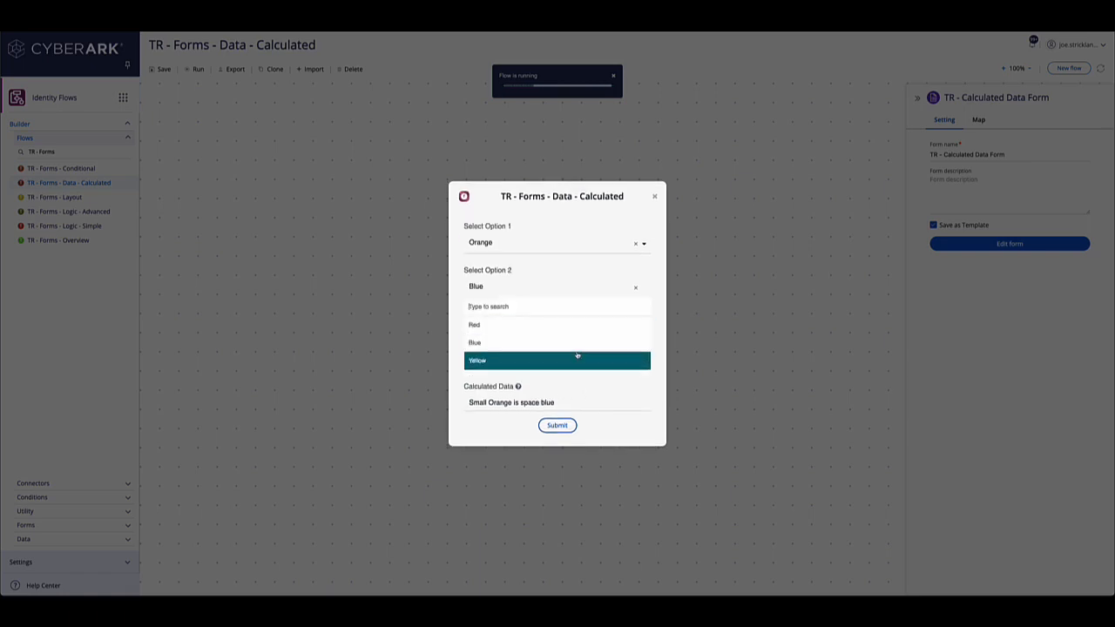
click(576, 356)
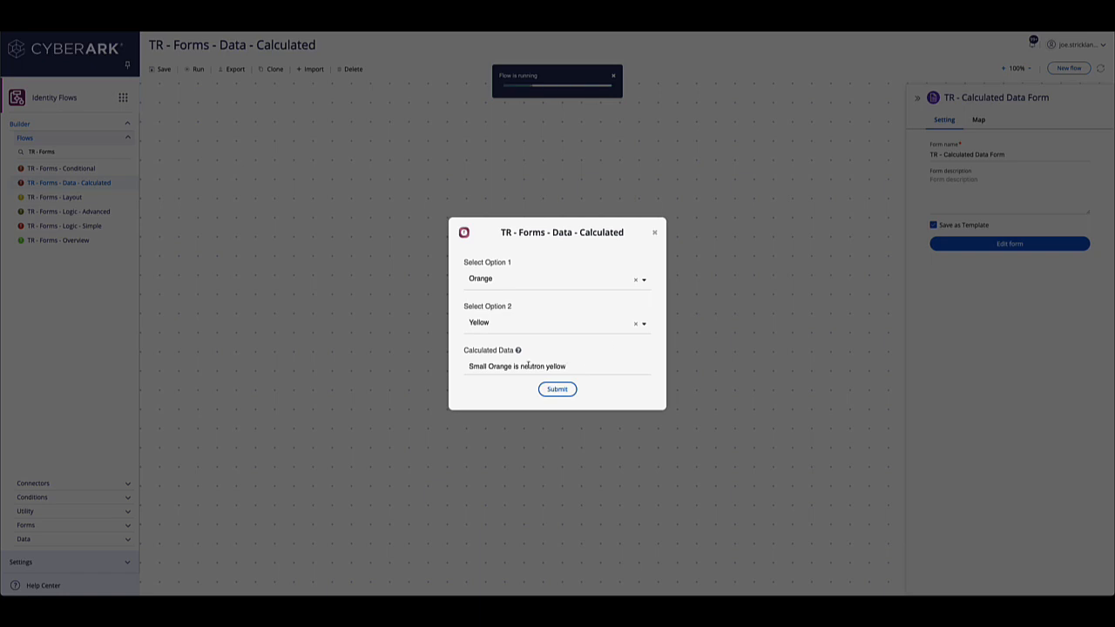
click(655, 232)
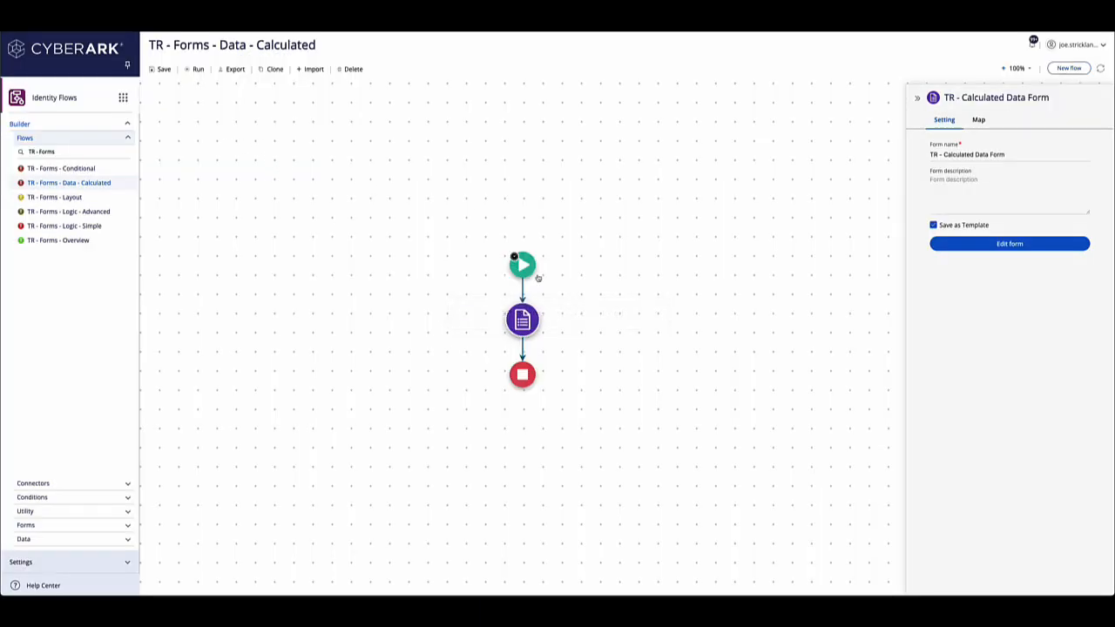
- Reopen TR - Calculated Data Form for editing, and add a Number field below Calculated Data with its data settings shown
mouse_move(529, 315)
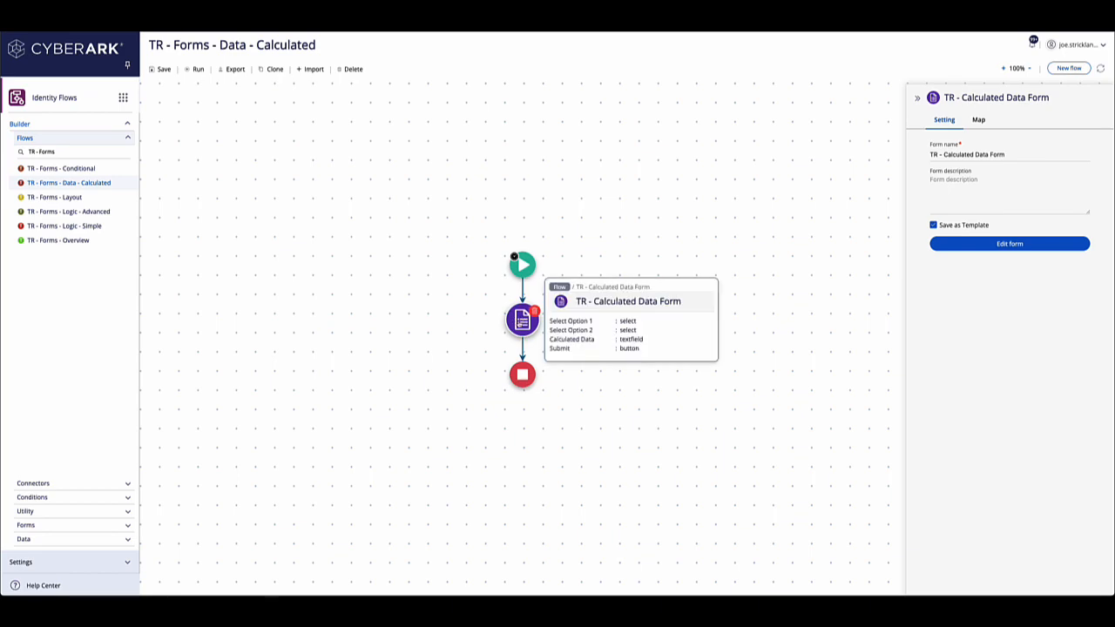
click(958, 245)
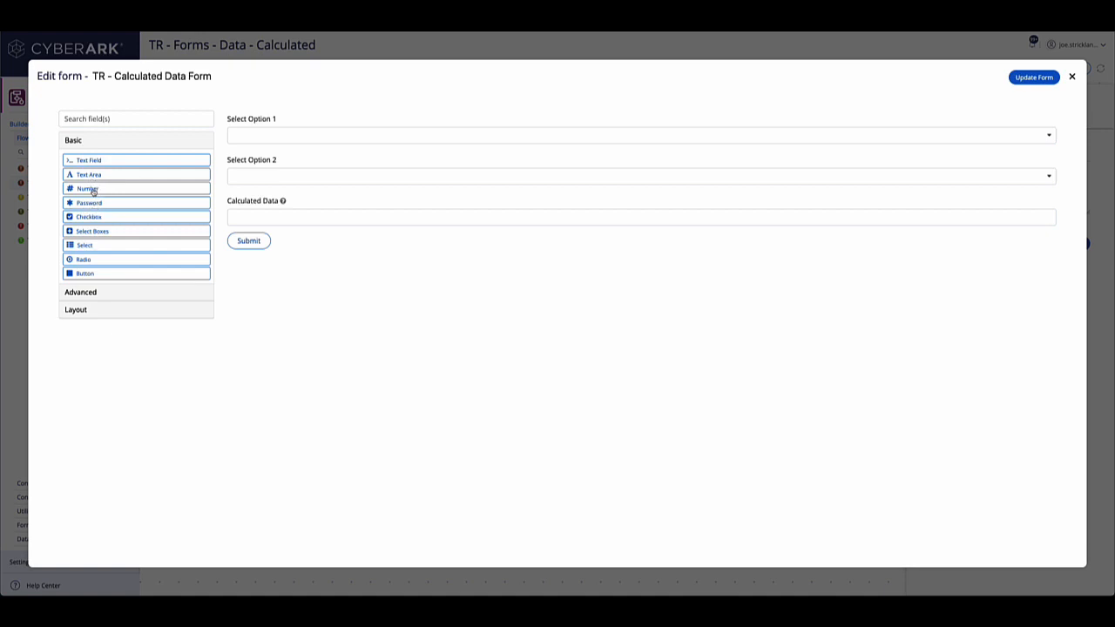
drag(93, 191, 314, 241)
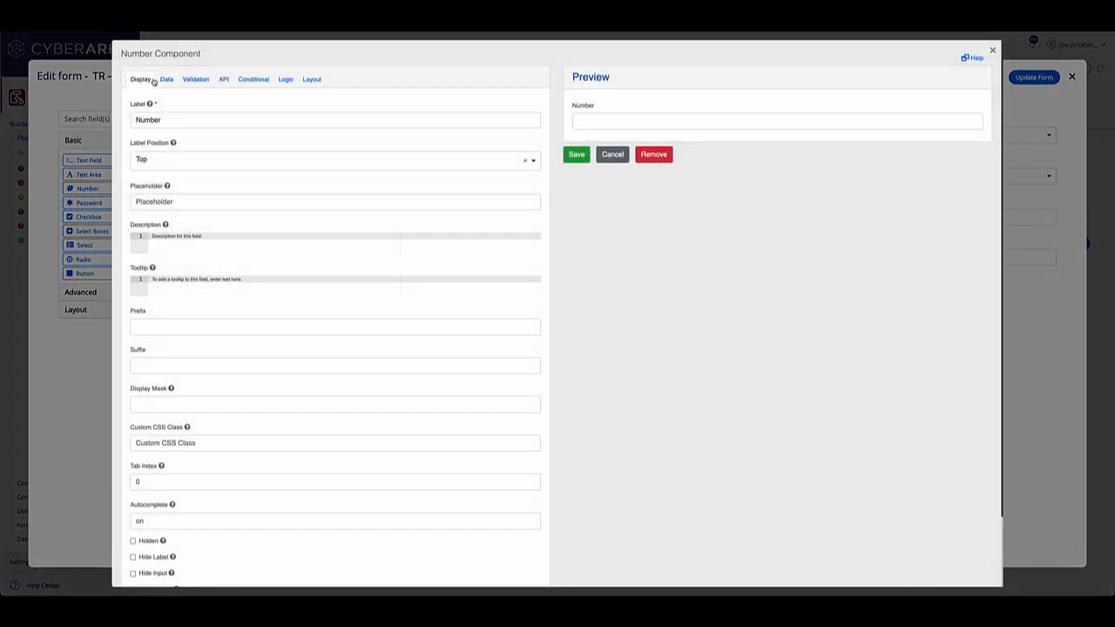
click(166, 80)
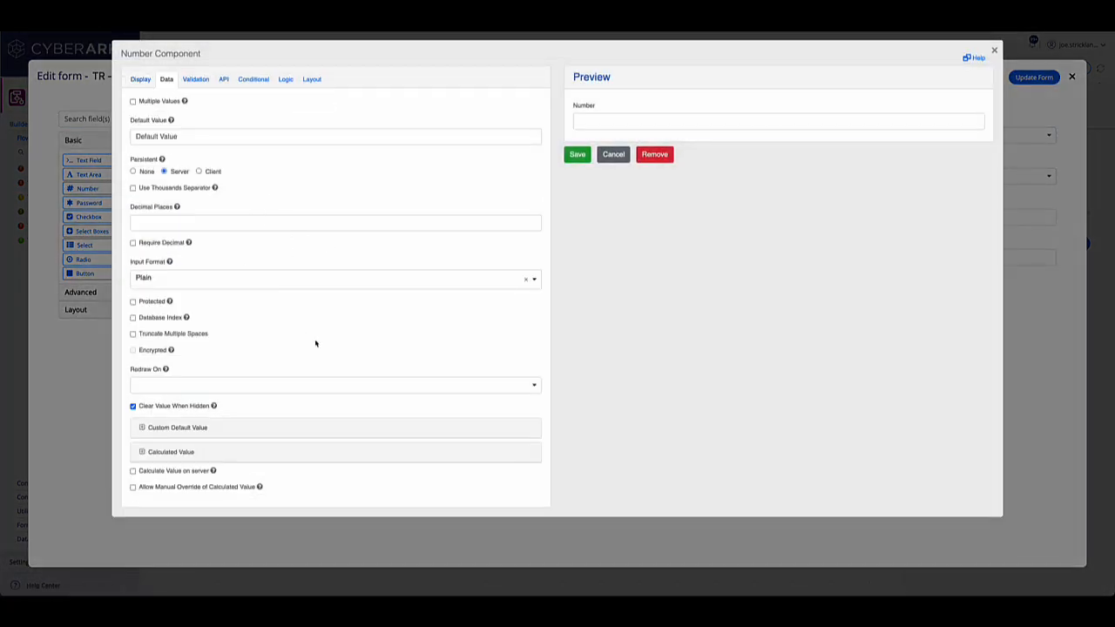
- Set the Number field's Redraw On option to Any Change, and cancel the component's settings
click(216, 385)
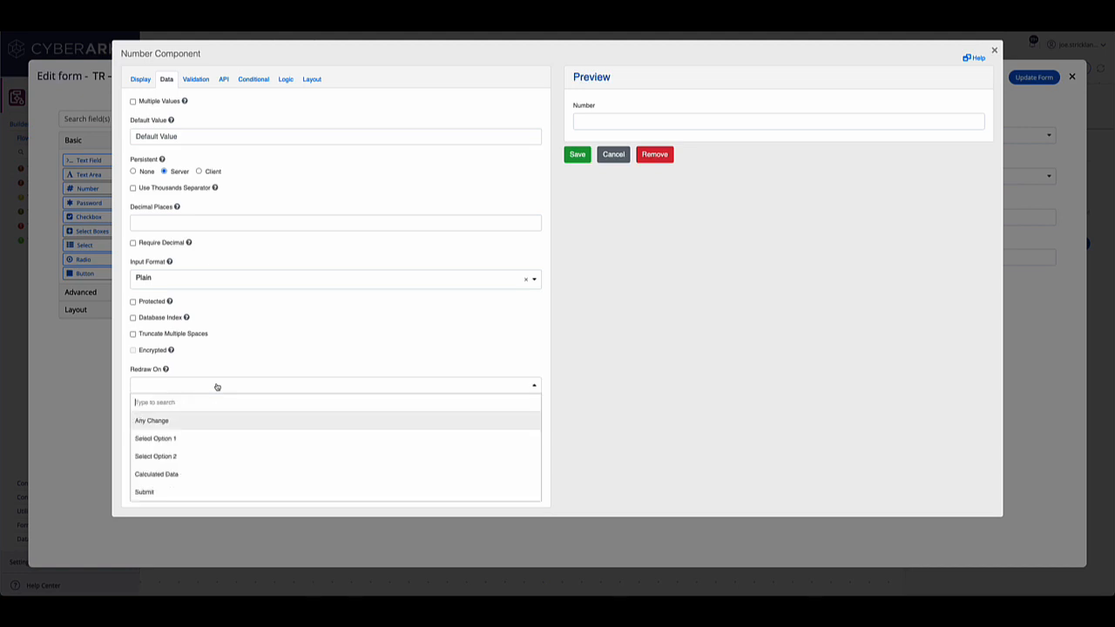
click(168, 420)
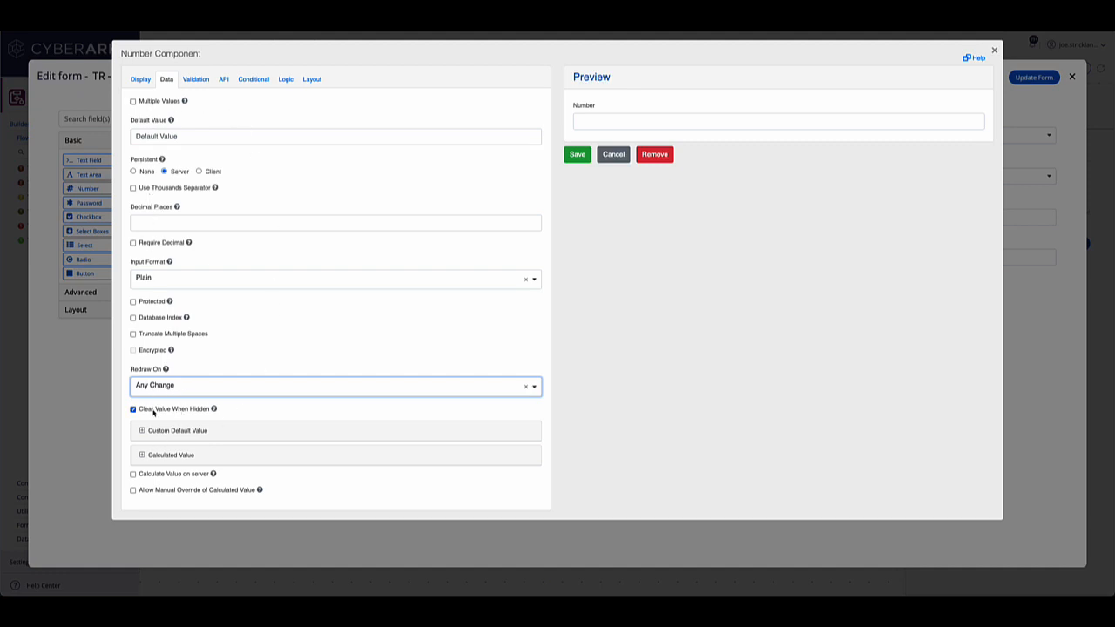
mouse_move(170, 303)
click(613, 154)
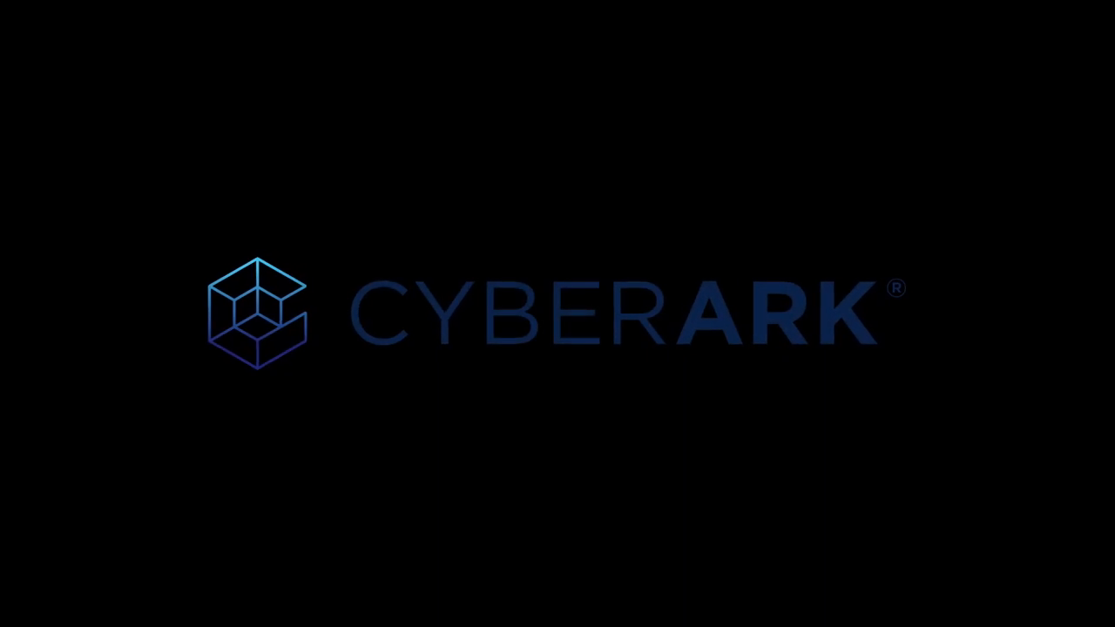